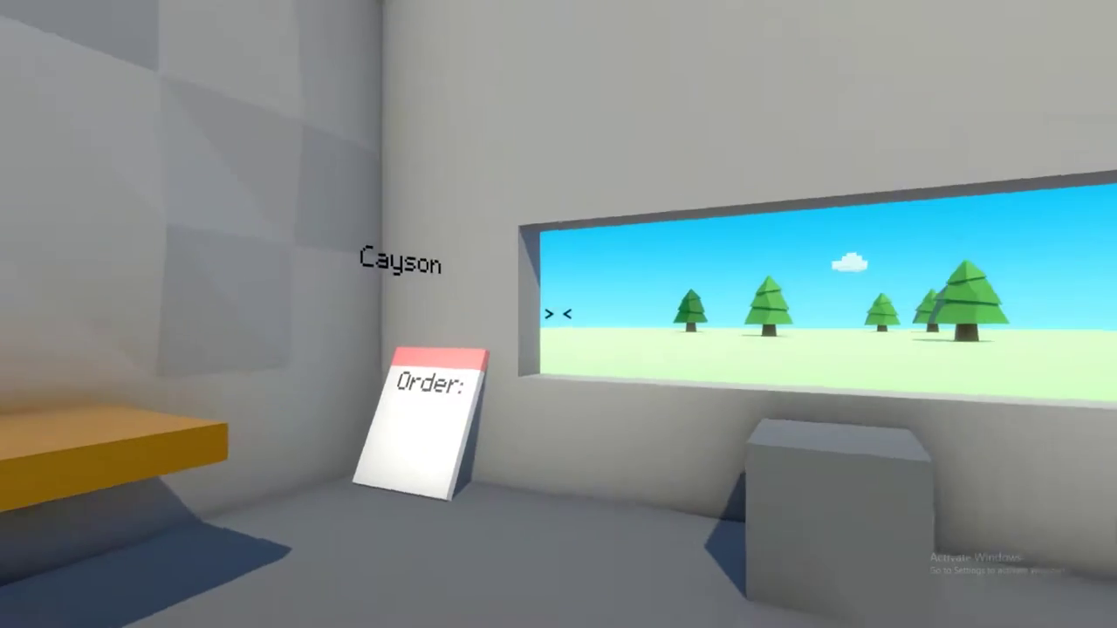
Step: Look around the shop from the counter, toward the shelf, Cayson's window and the blank order sheet
left_click_drag(558, 314, 559, 314)
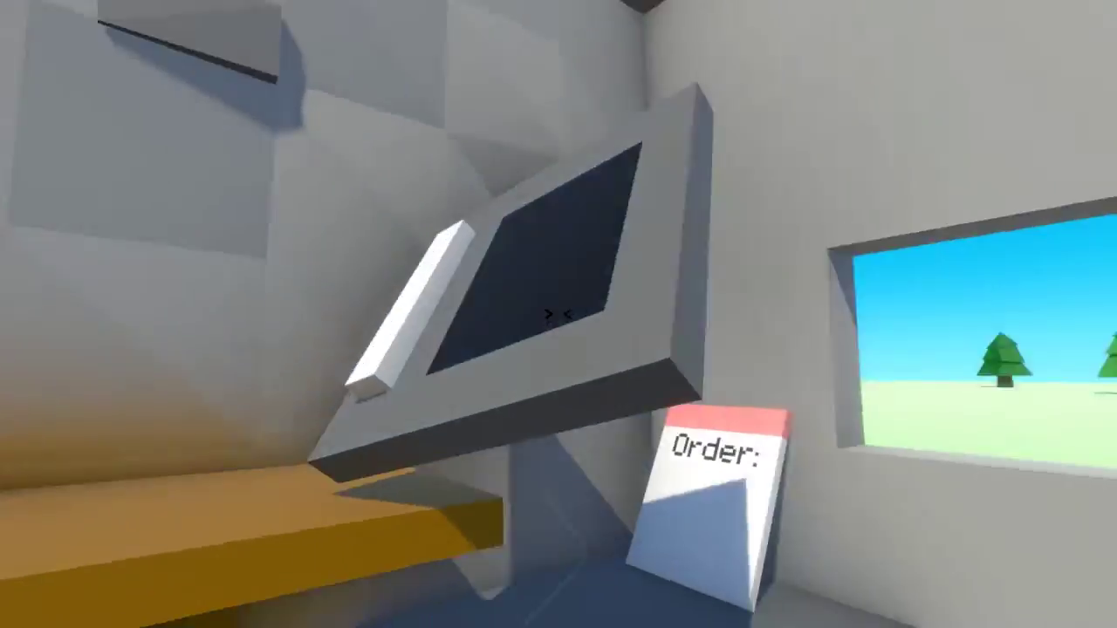
Step: Carry the grey monitor block to the window and throw it outside
left_click_drag(558, 314, 558, 314)
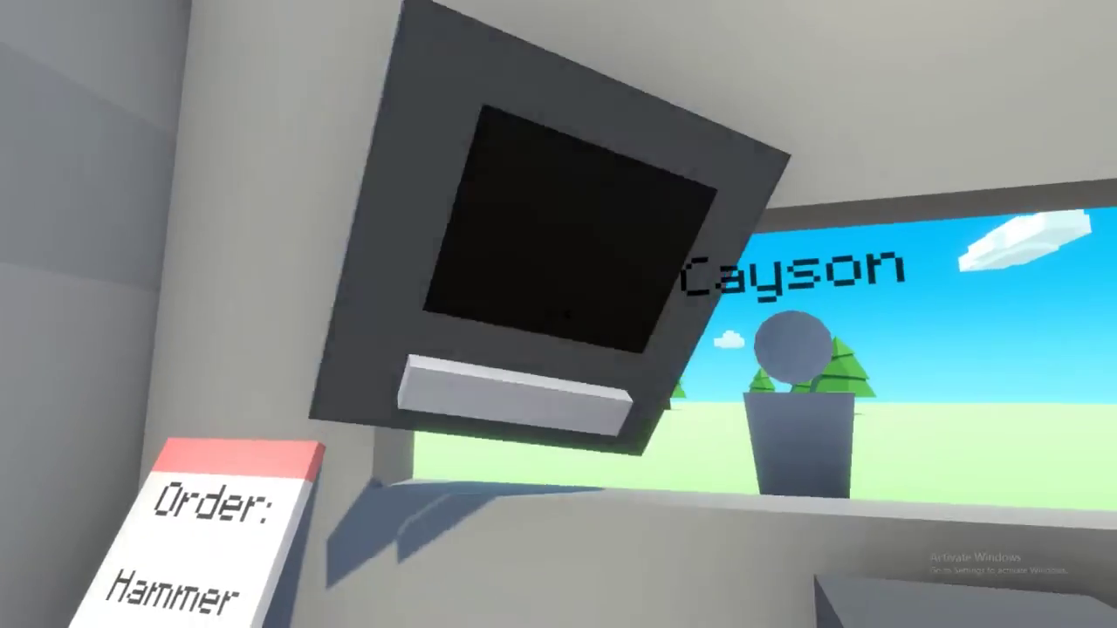
left_click_drag(559, 314, 558, 314)
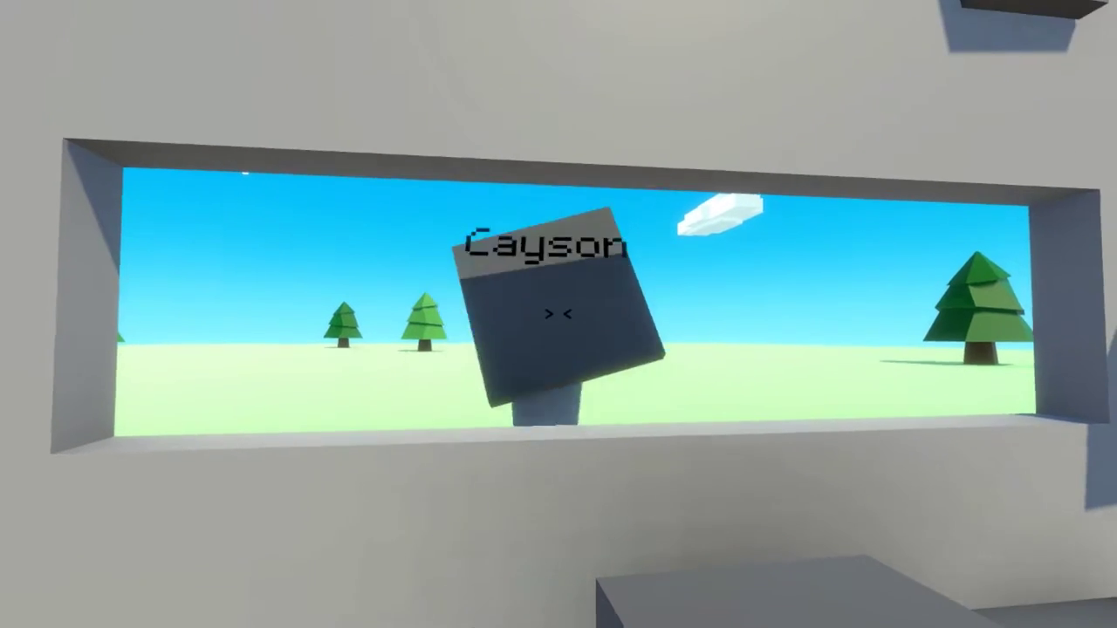
left_click(558, 314)
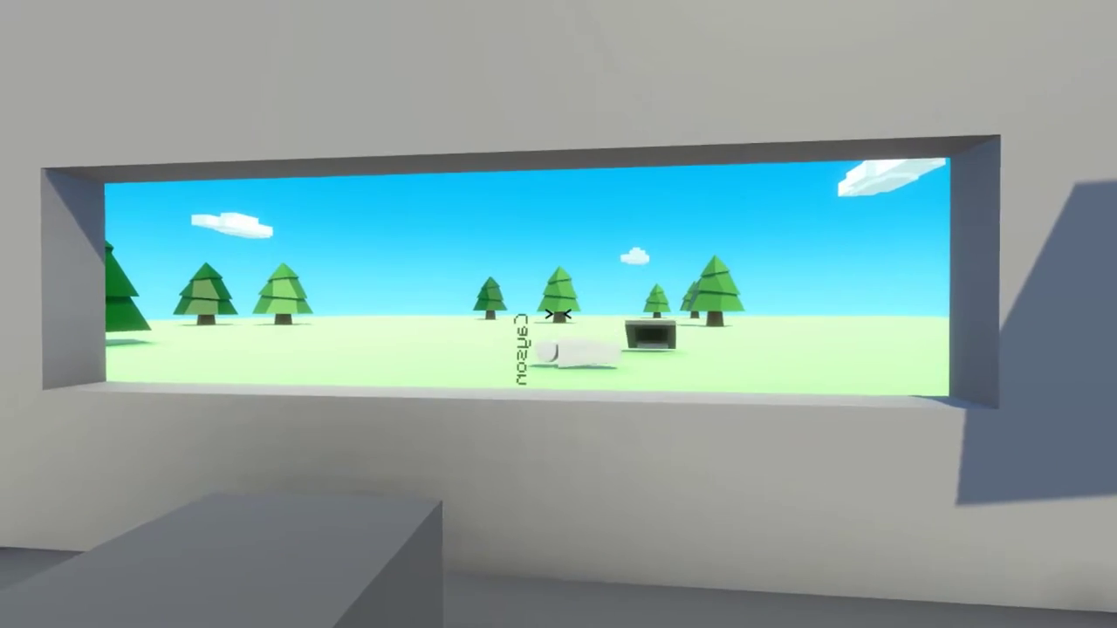
Step: Pick up the large dark cube, tilt it and throw it onto the pillar outside
left_click_drag(558, 314, 559, 314)
key("w")
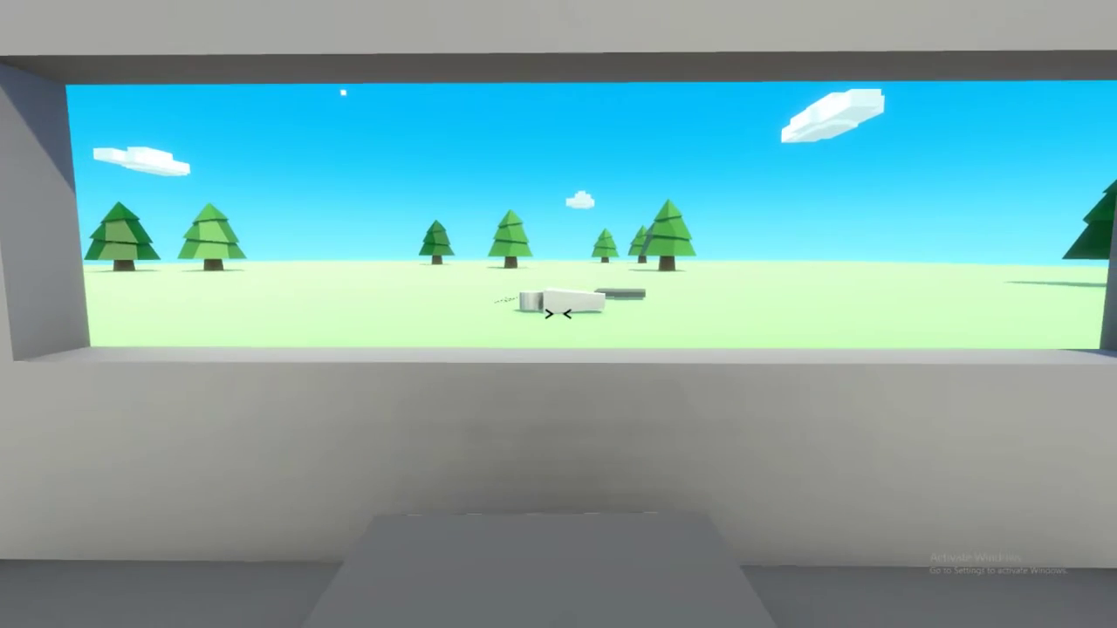
left_click(559, 314)
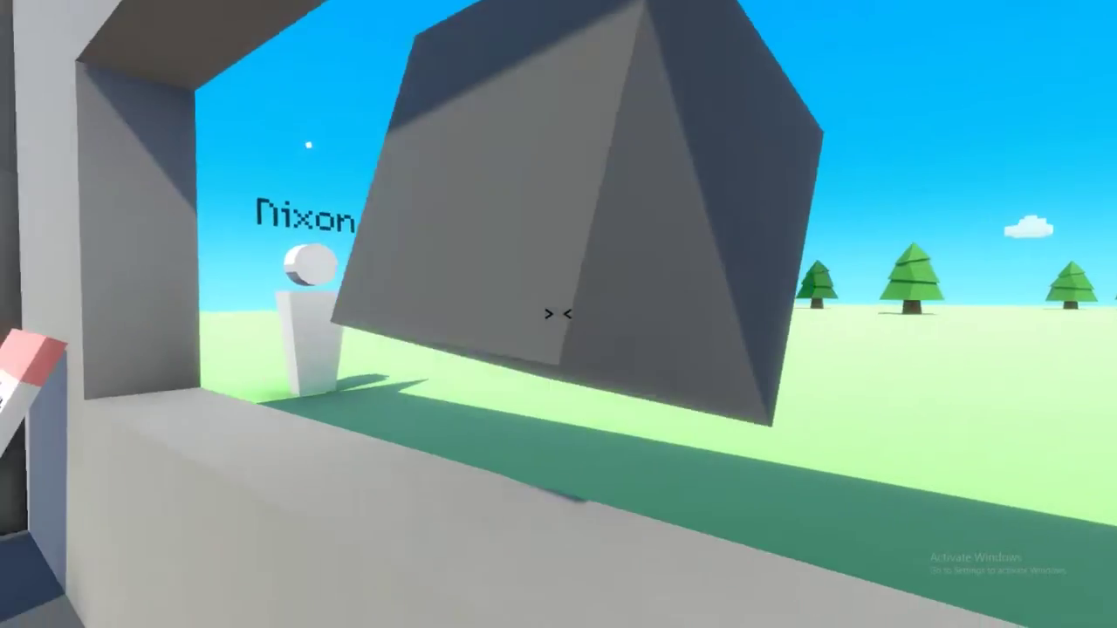
left_click_drag(559, 314, 559, 314)
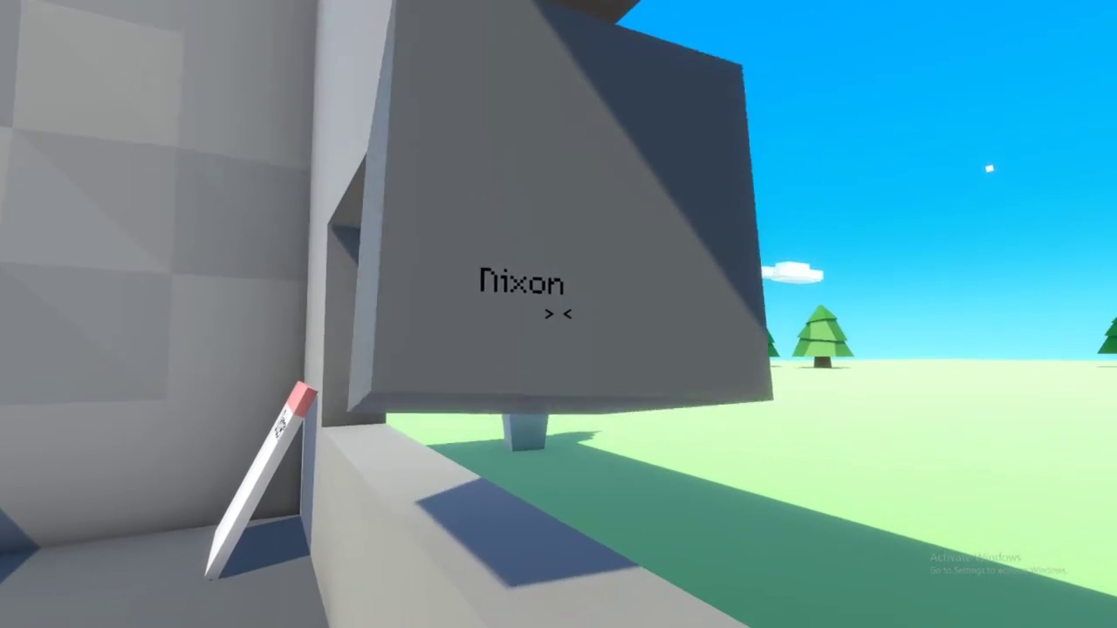
key("r")
left_click(558, 314)
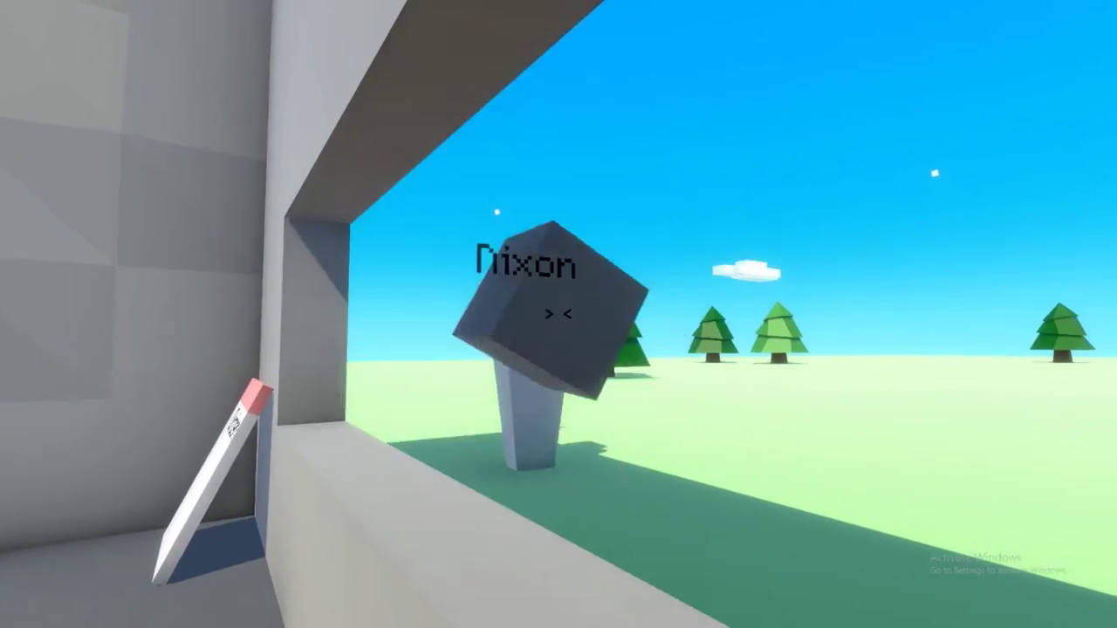
Step: Walk back to the order sheet and counter as Ignacio arrives at the window
left_click_drag(559, 314, 558, 314)
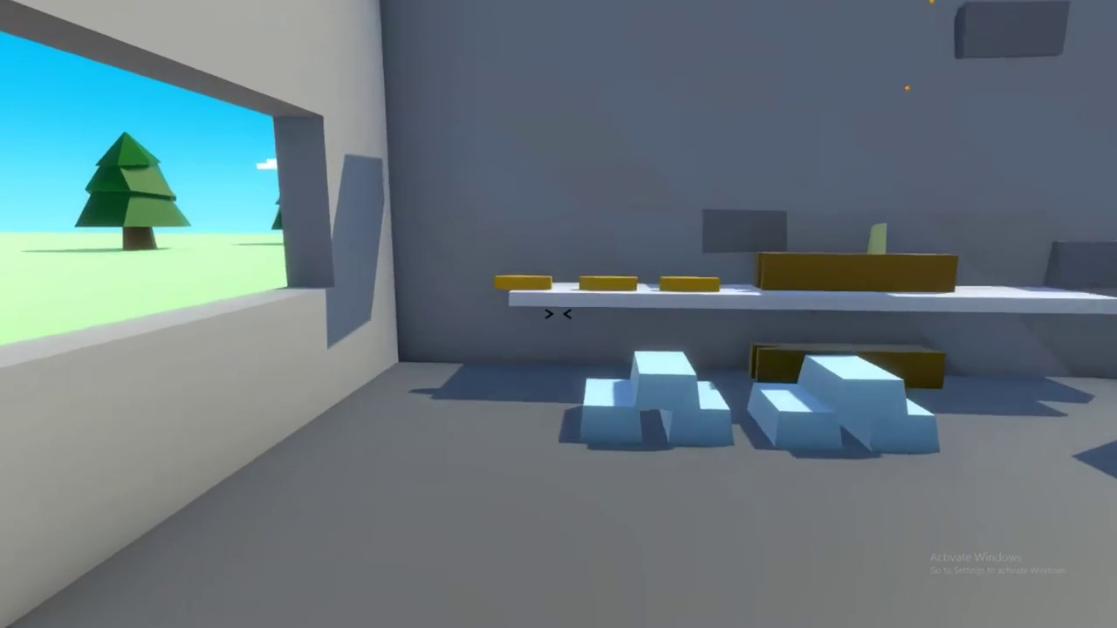
left_click_drag(559, 315, 558, 314)
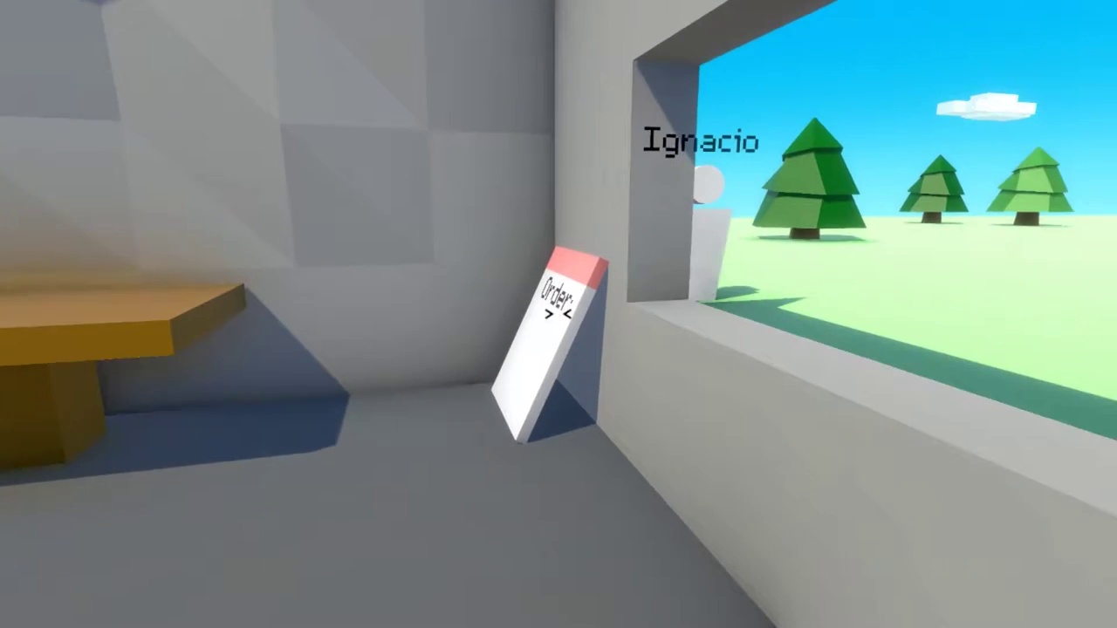
key("s")
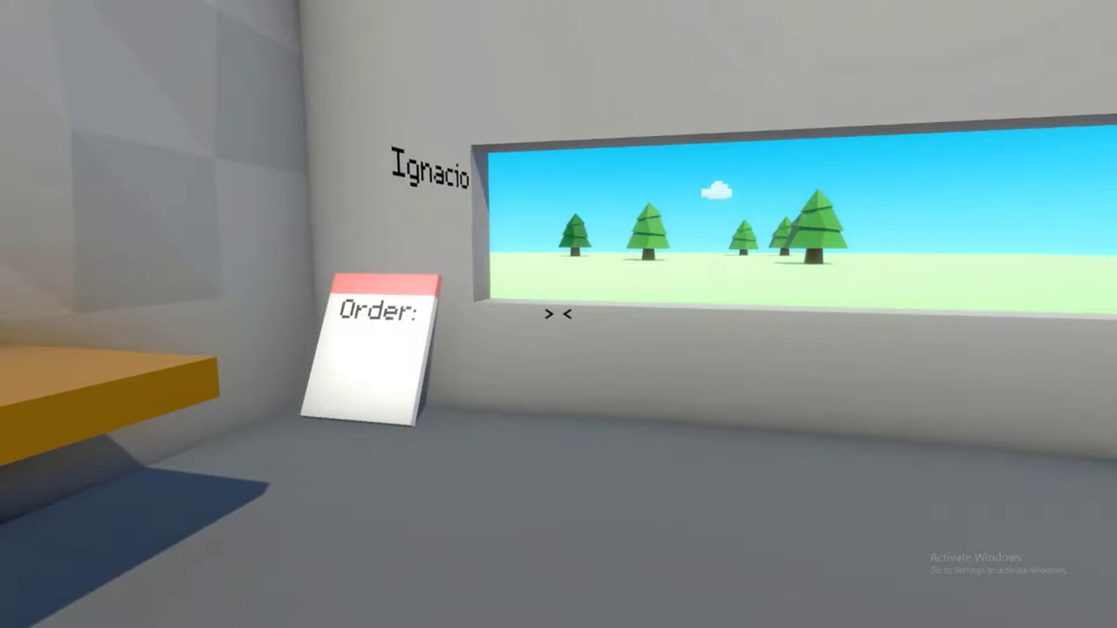
key("a")
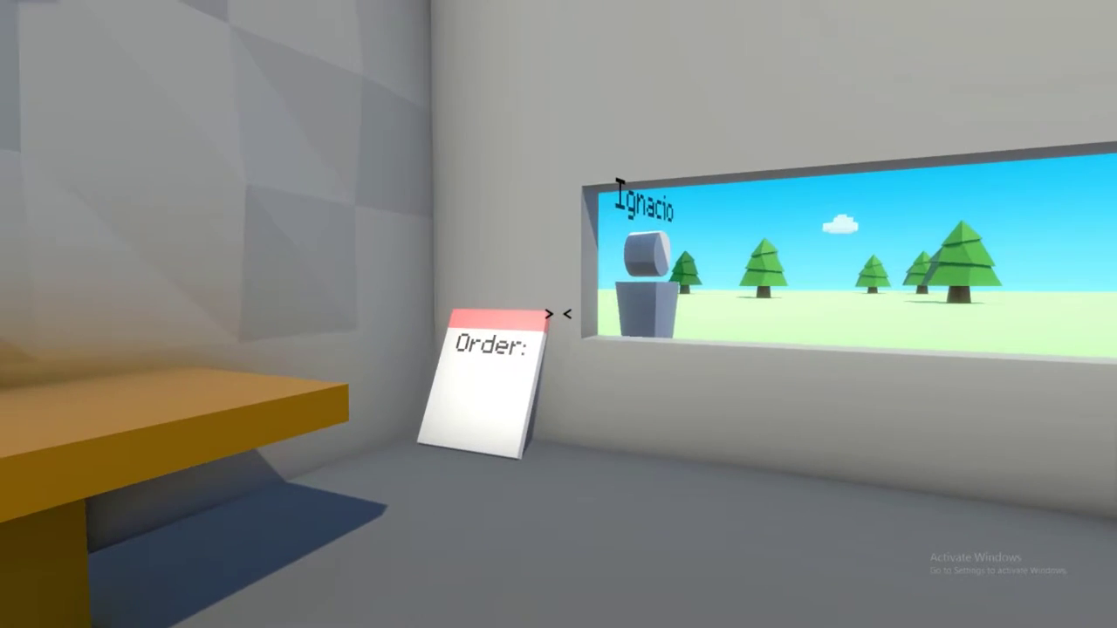
key("w")
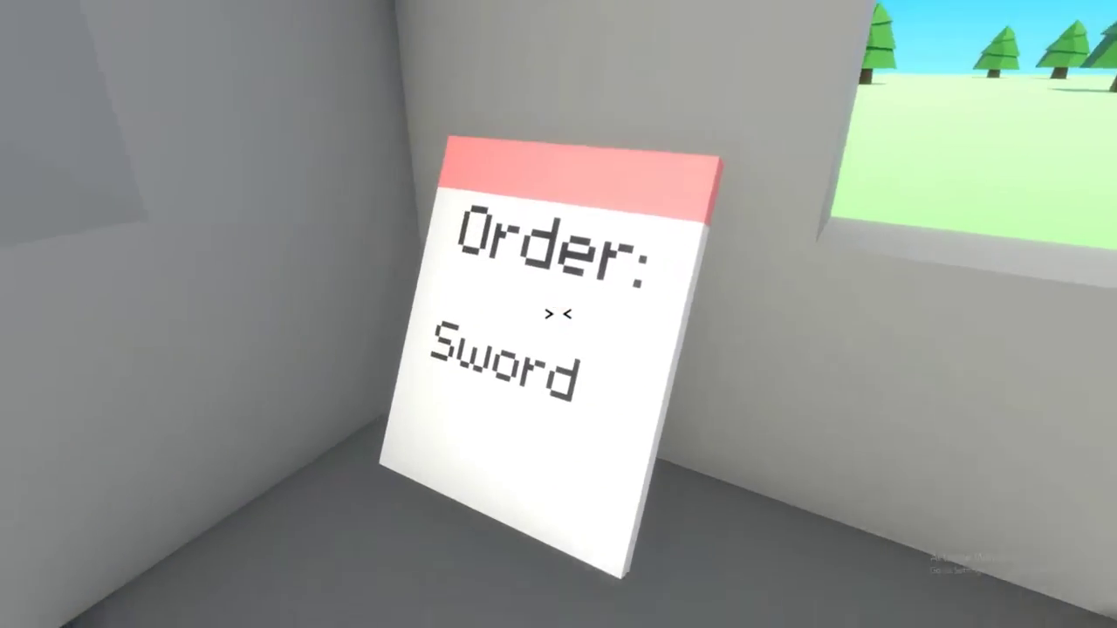
Step: Read the Sword order and pick up an ice-blue ingot from the shelf
key("d")
key("d")
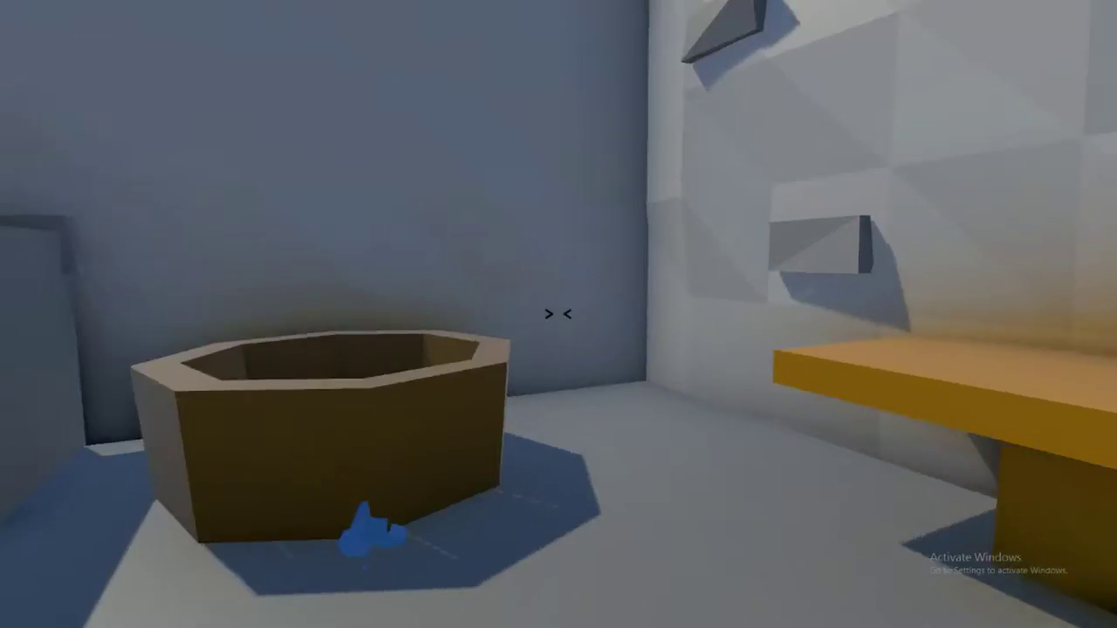
key("a")
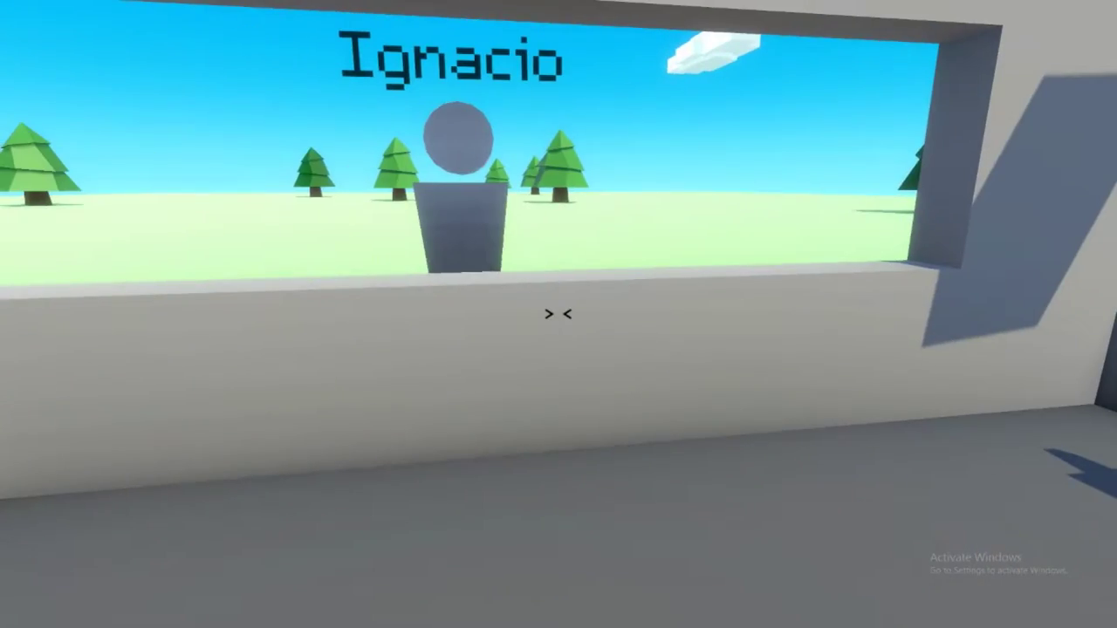
key("w")
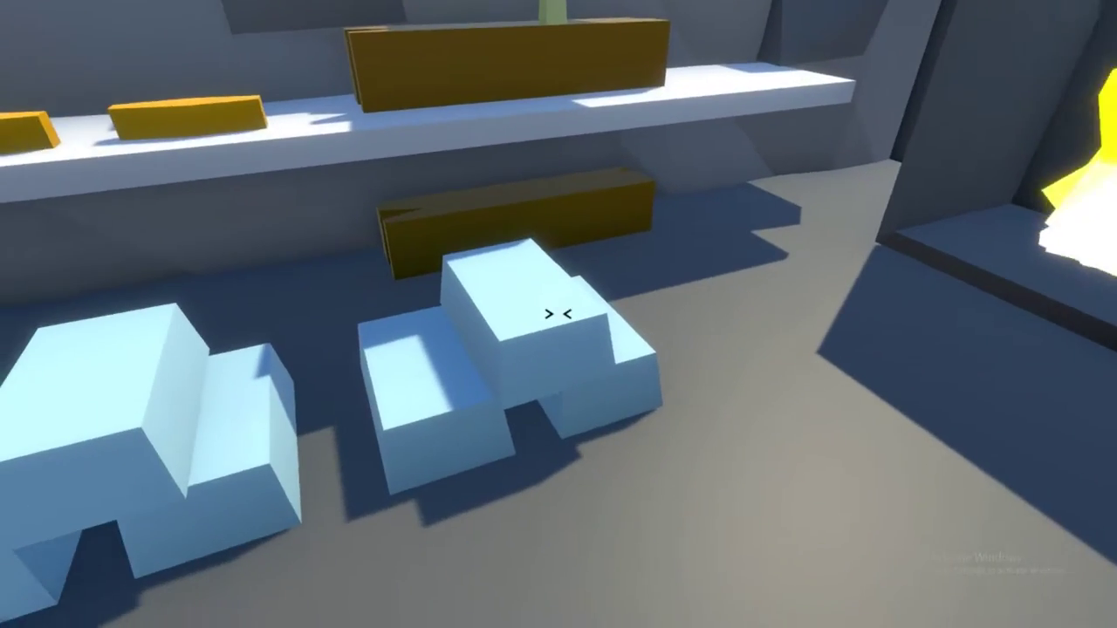
key("w")
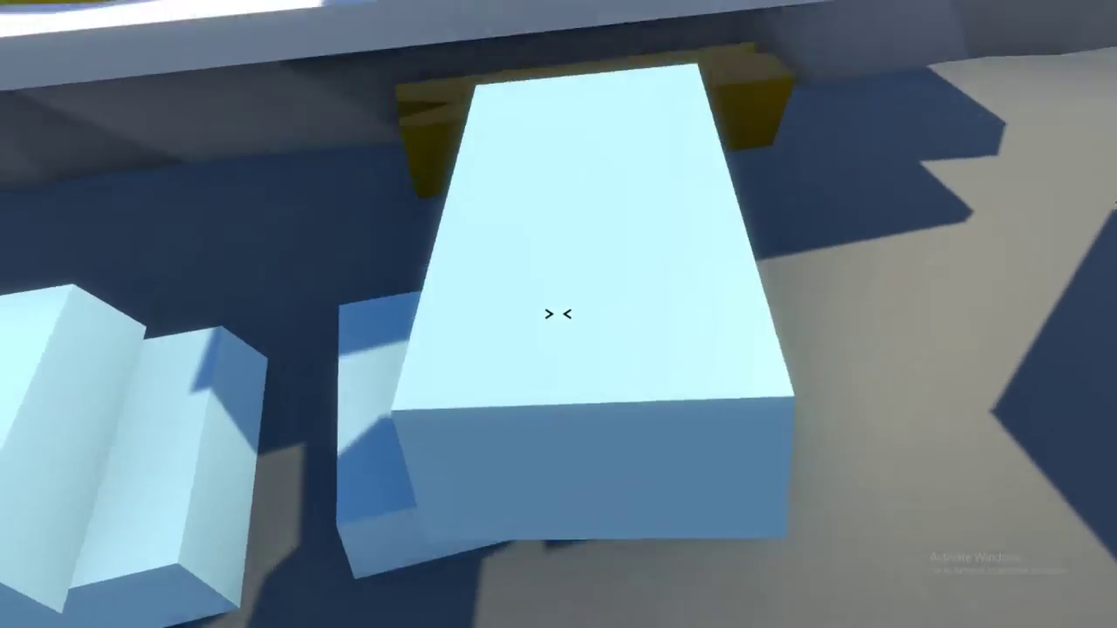
left_click(558, 314)
Step: Drop the ingot into the furnace and take out the glowing pink bar
key("w")
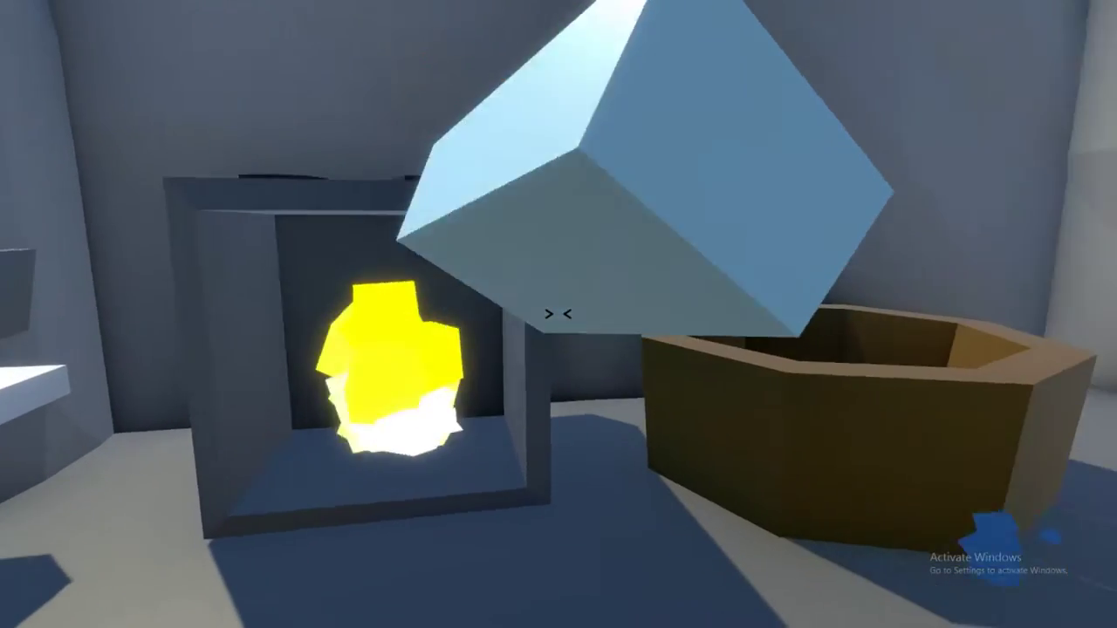
key("a")
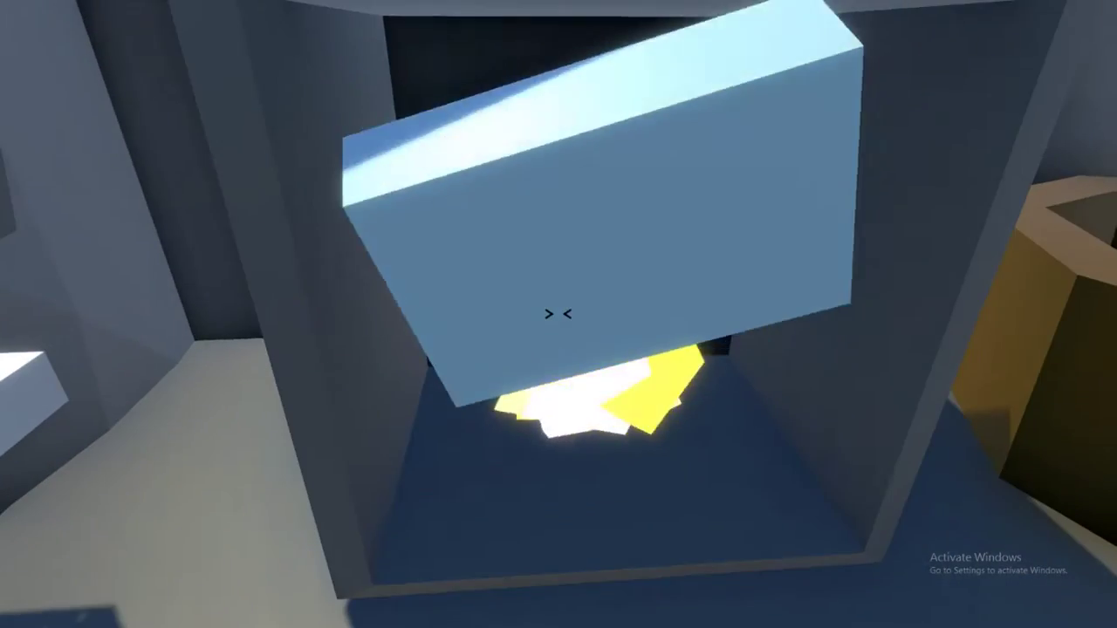
left_click(558, 314)
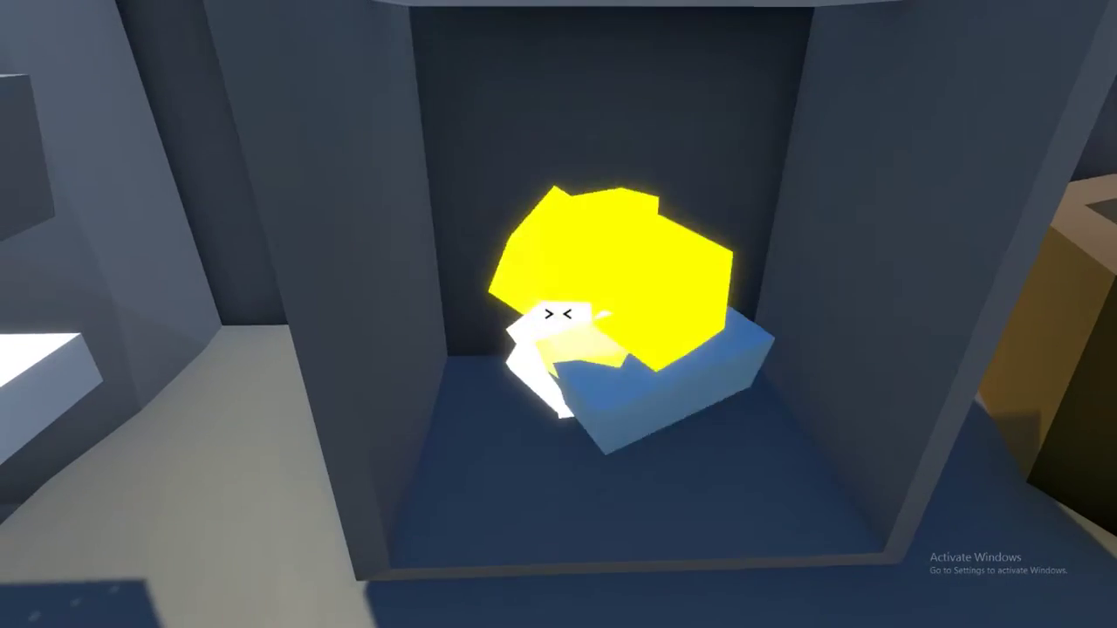
key("s")
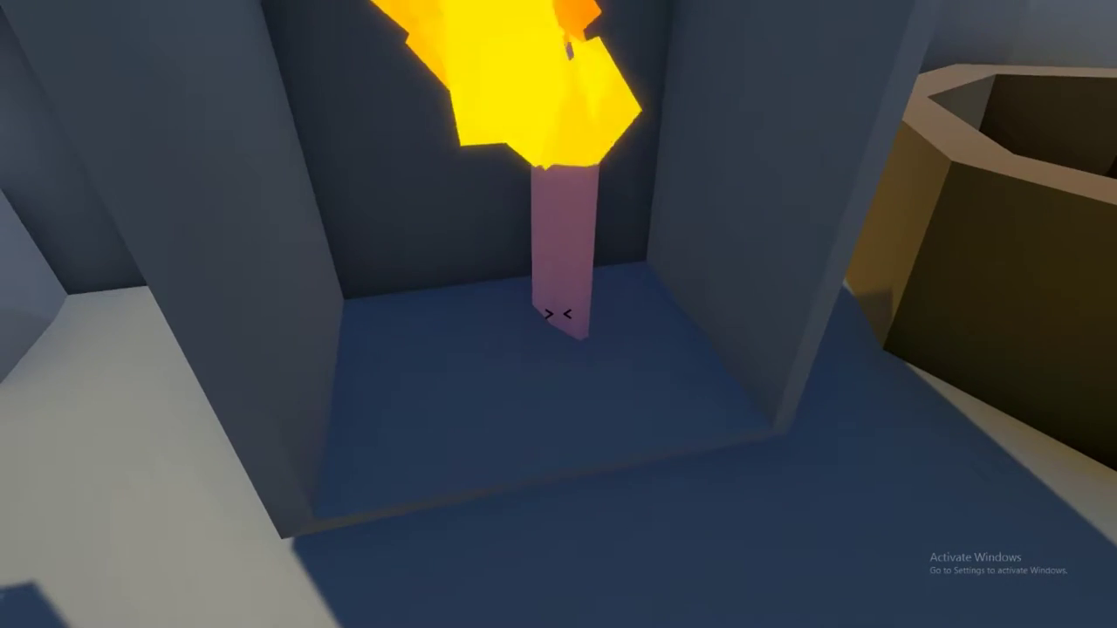
key("s")
left_click(558, 314)
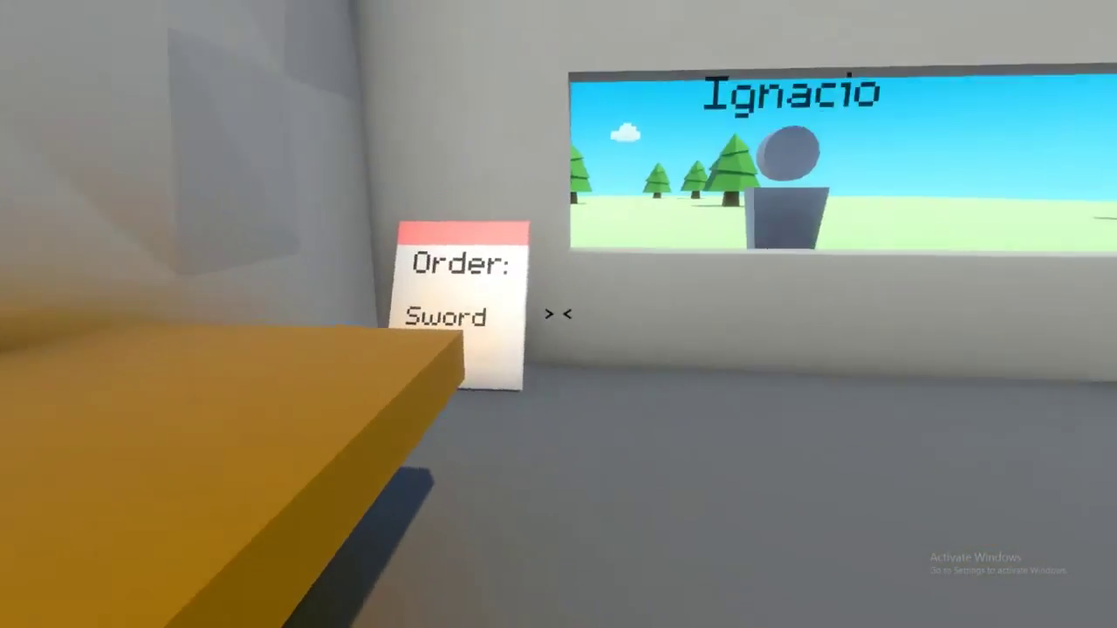
Step: Bring the long orange plank to the anvil table and add handle rods beside the blade
key("w")
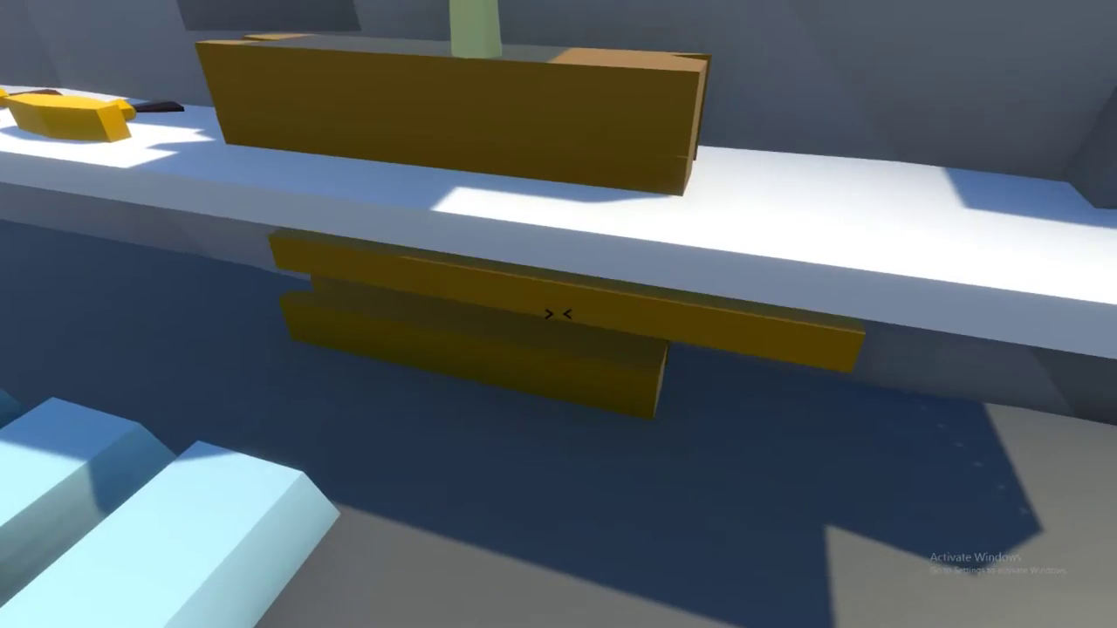
left_click(558, 314)
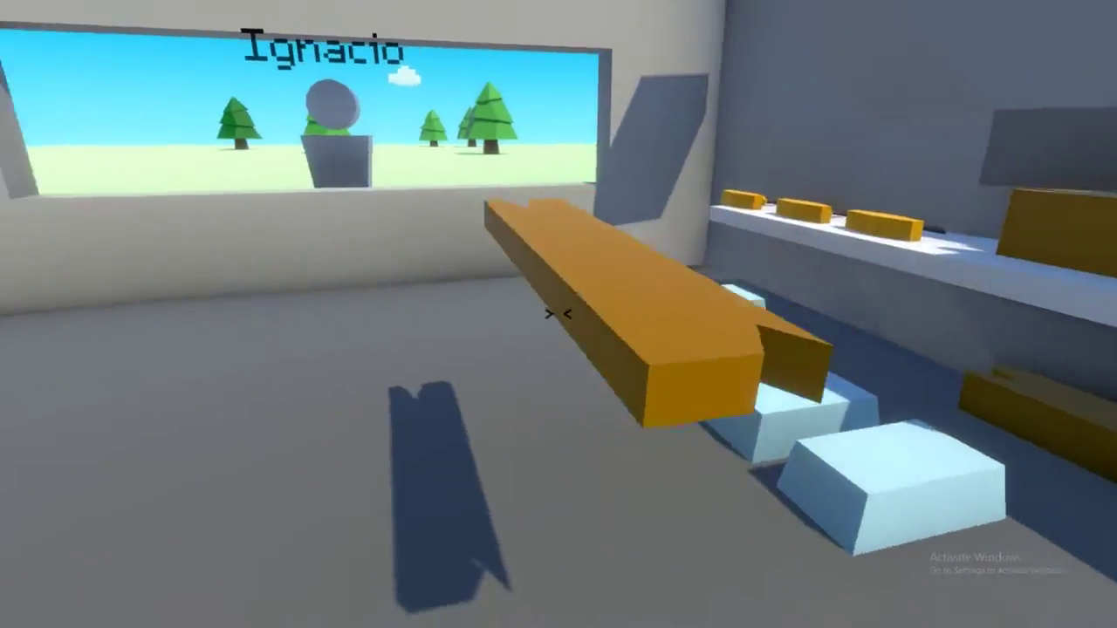
key("w")
left_click(558, 314)
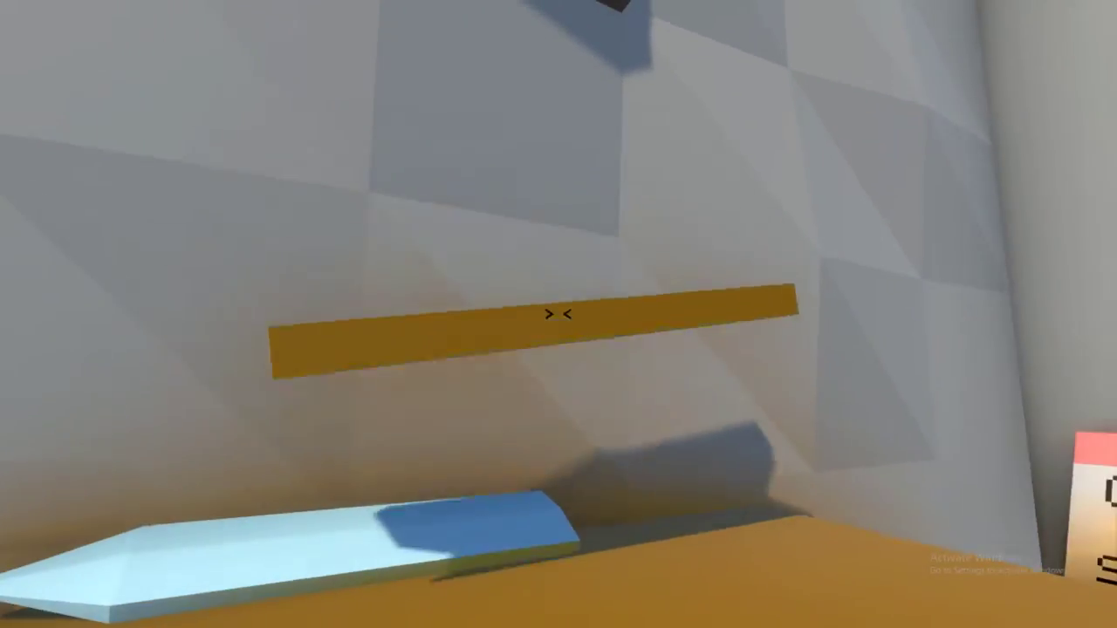
left_click(559, 314)
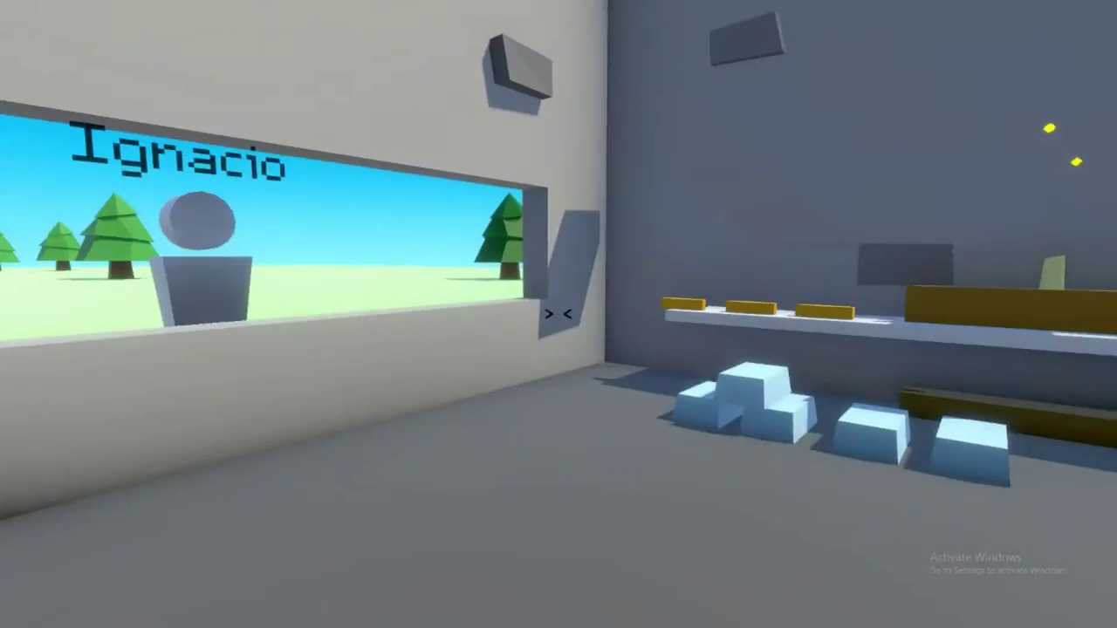
Step: Add an orange block beside the rods and bring a yellow block to the table
key("w")
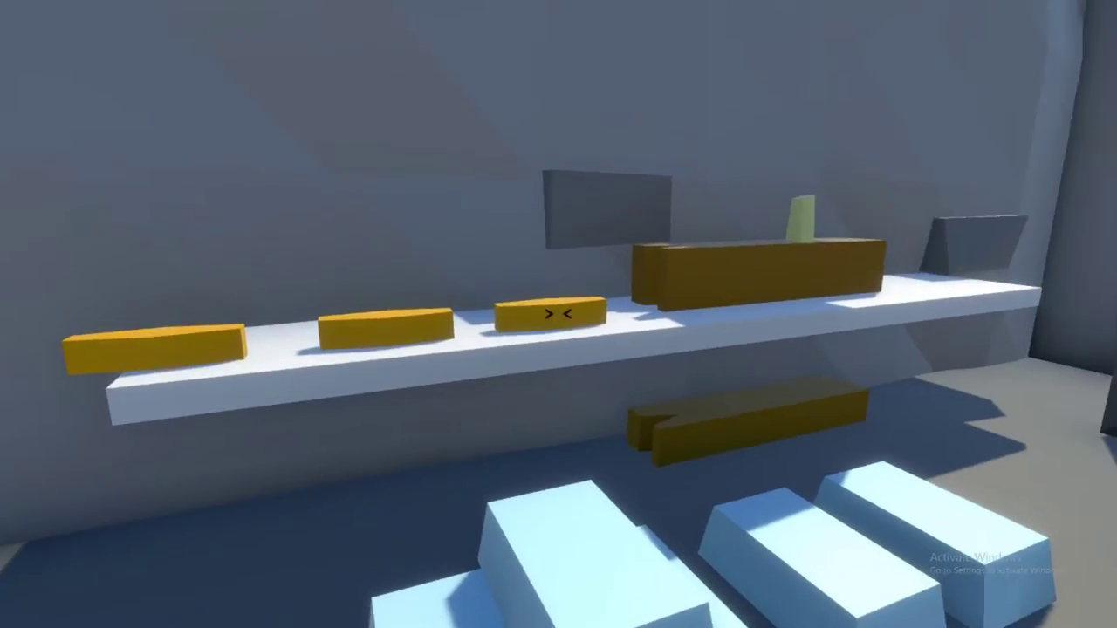
key("w")
key("w")
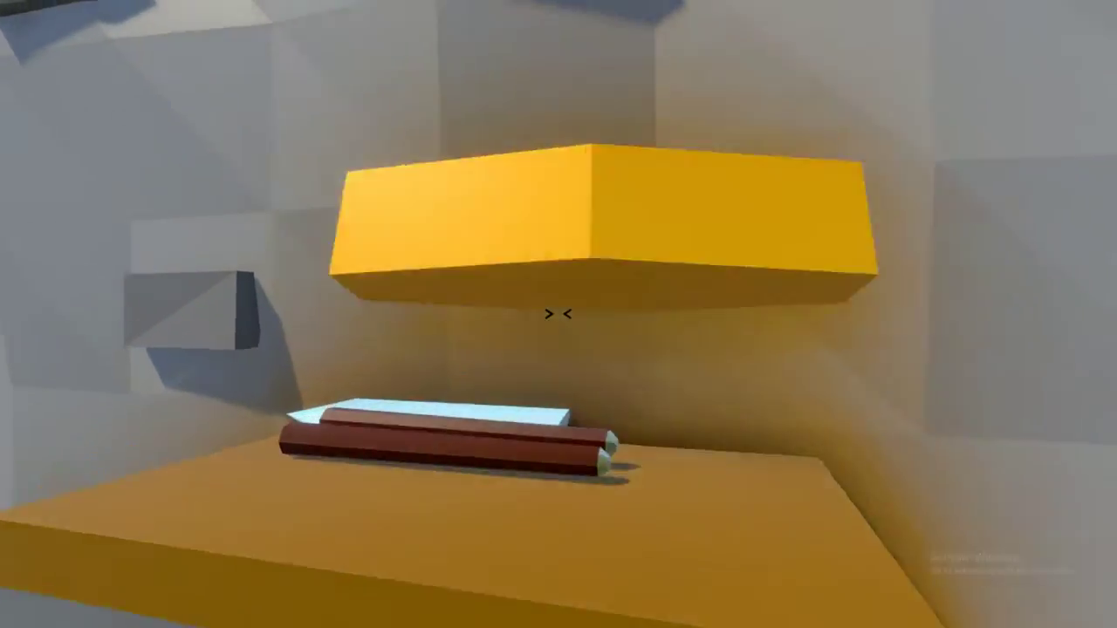
left_click(558, 314)
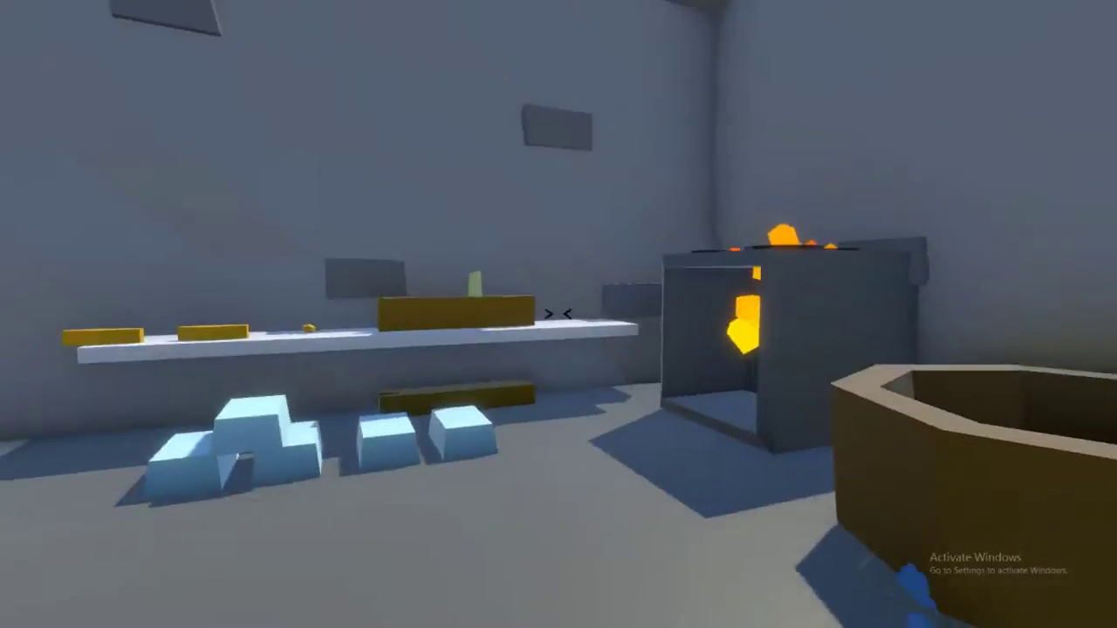
key("w")
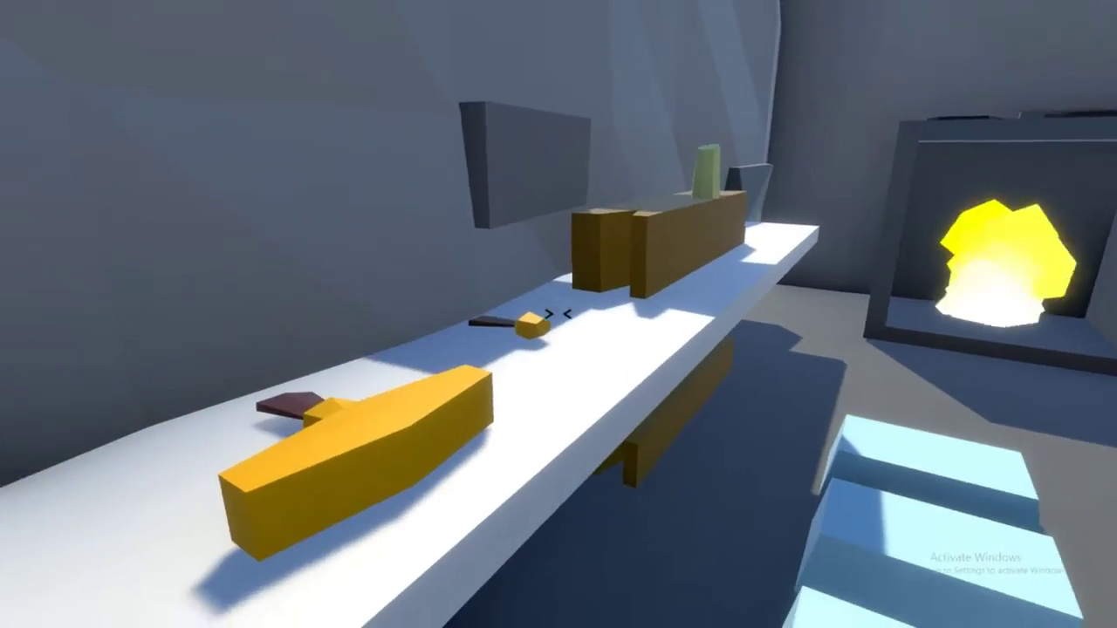
left_click(558, 314)
key("w")
key("w")
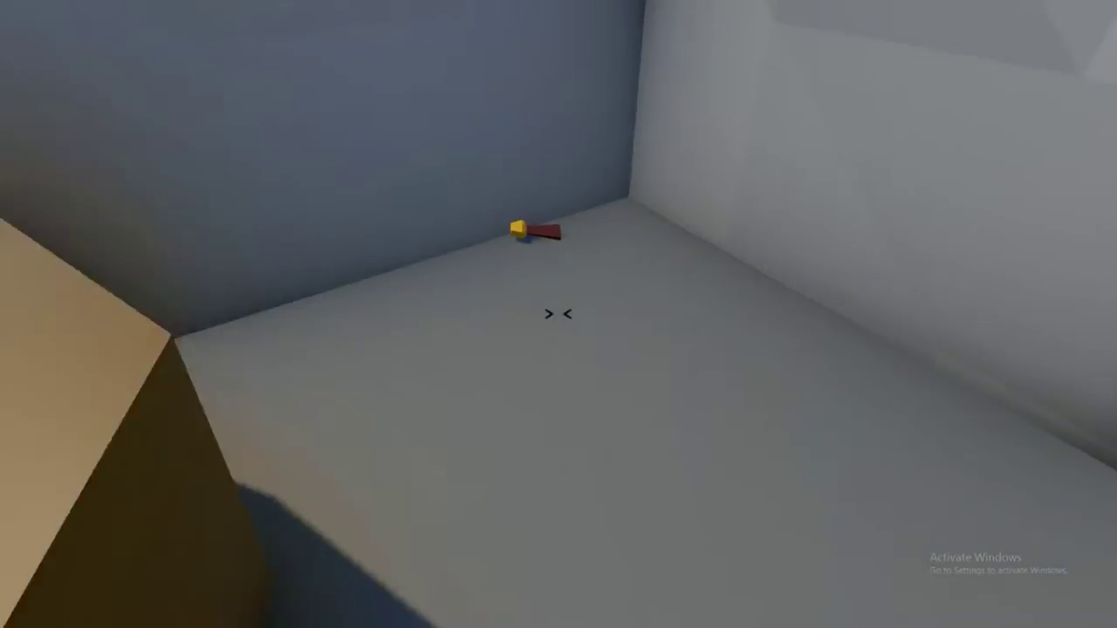
Step: Set the golden-hilted sword on the workbench, then pick it up for Ignacio
key("w")
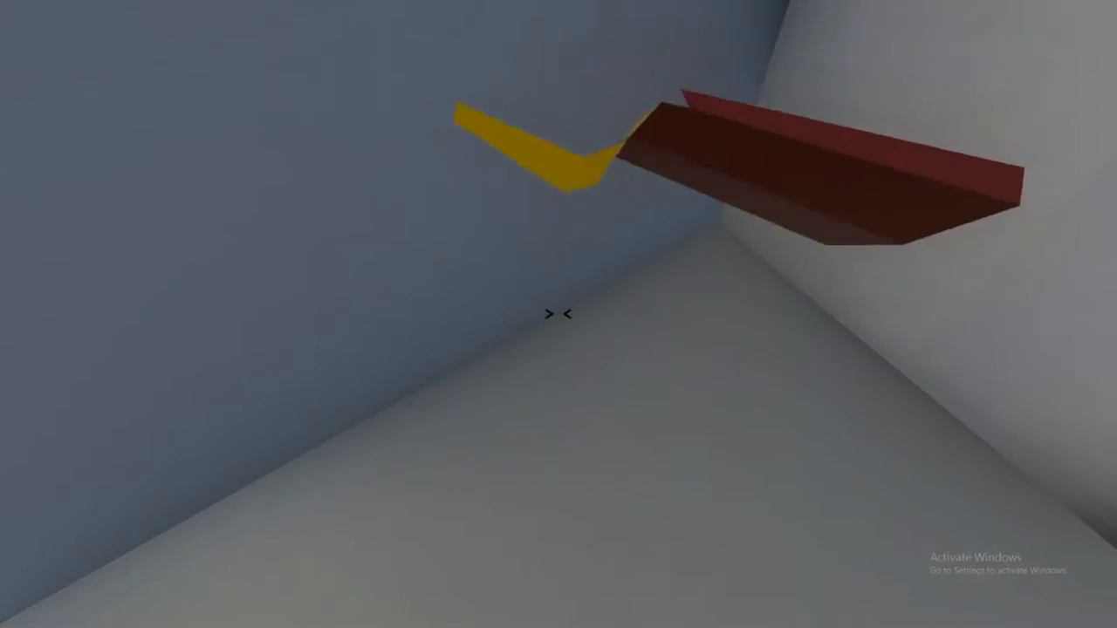
key("w")
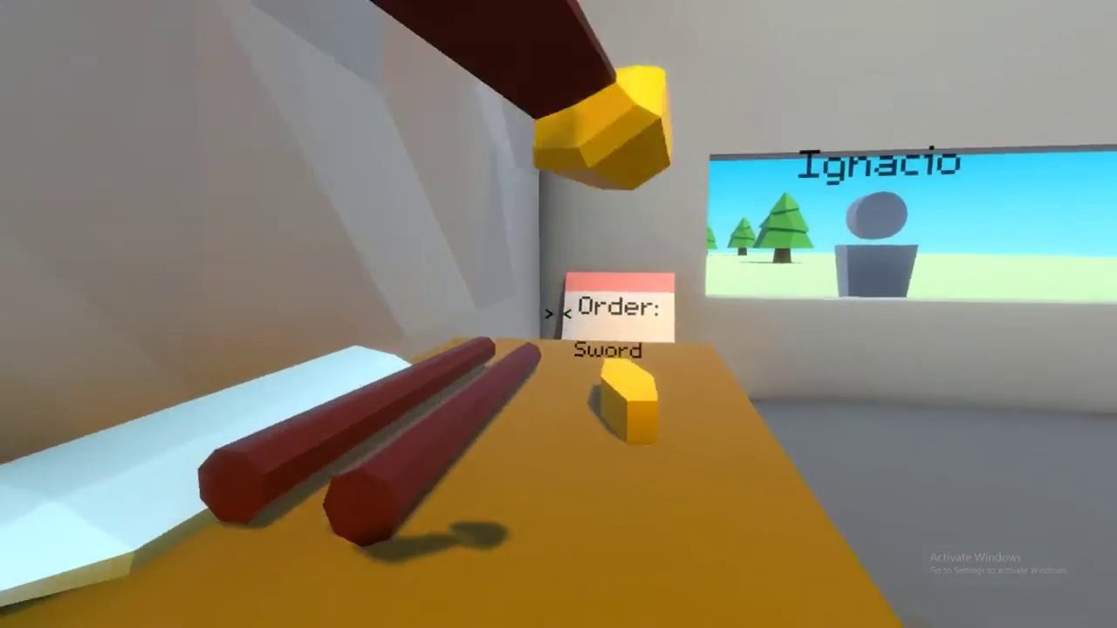
key("s")
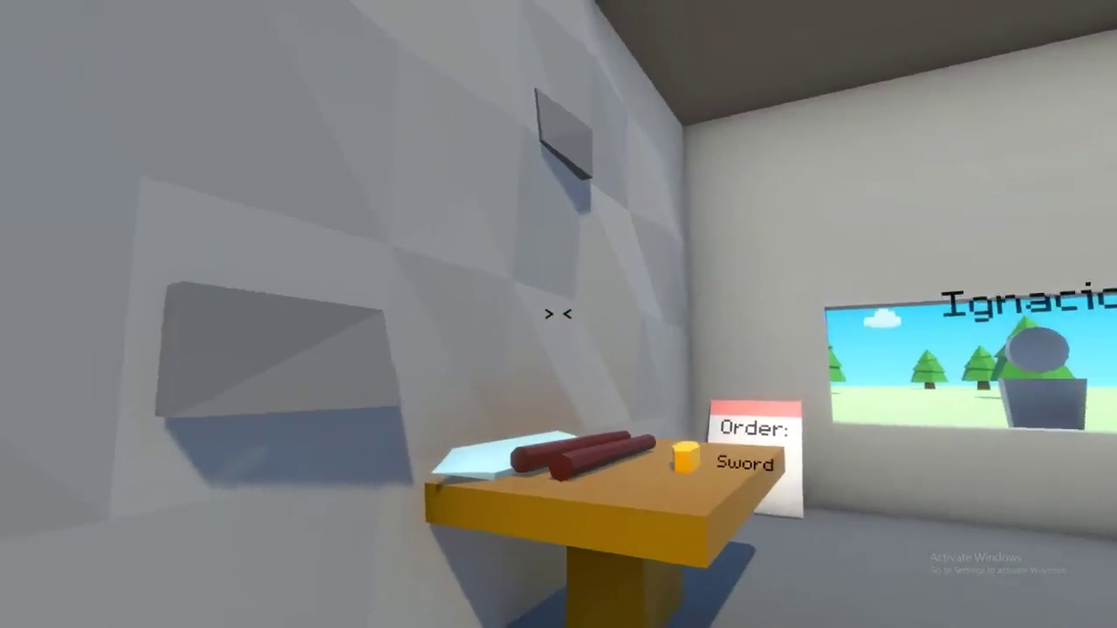
key("w")
key("w")
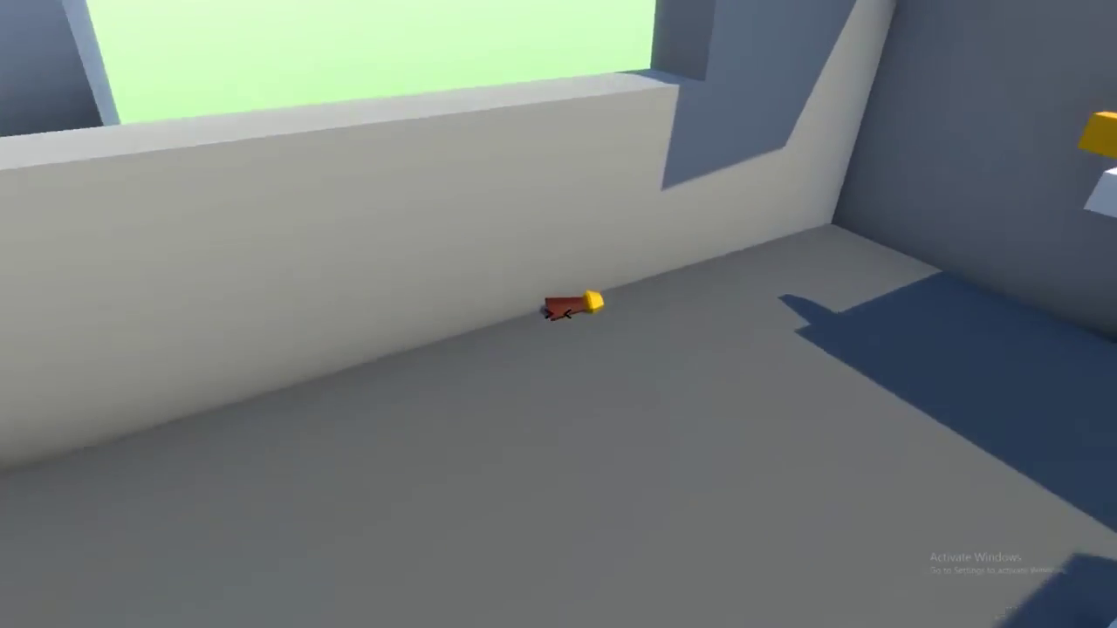
key("w")
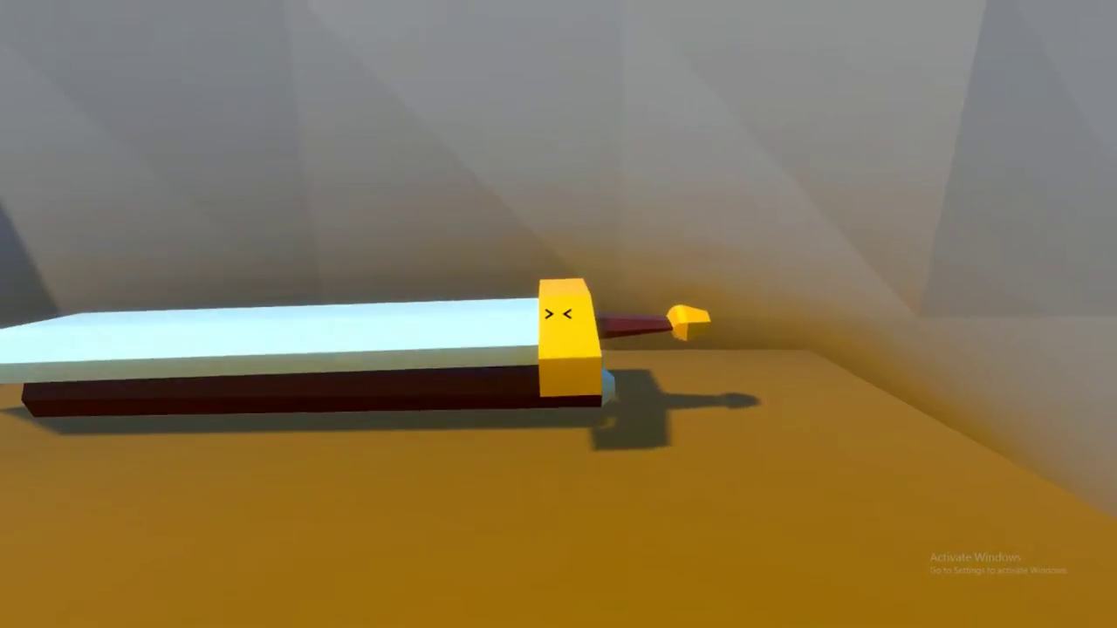
left_click(557, 314)
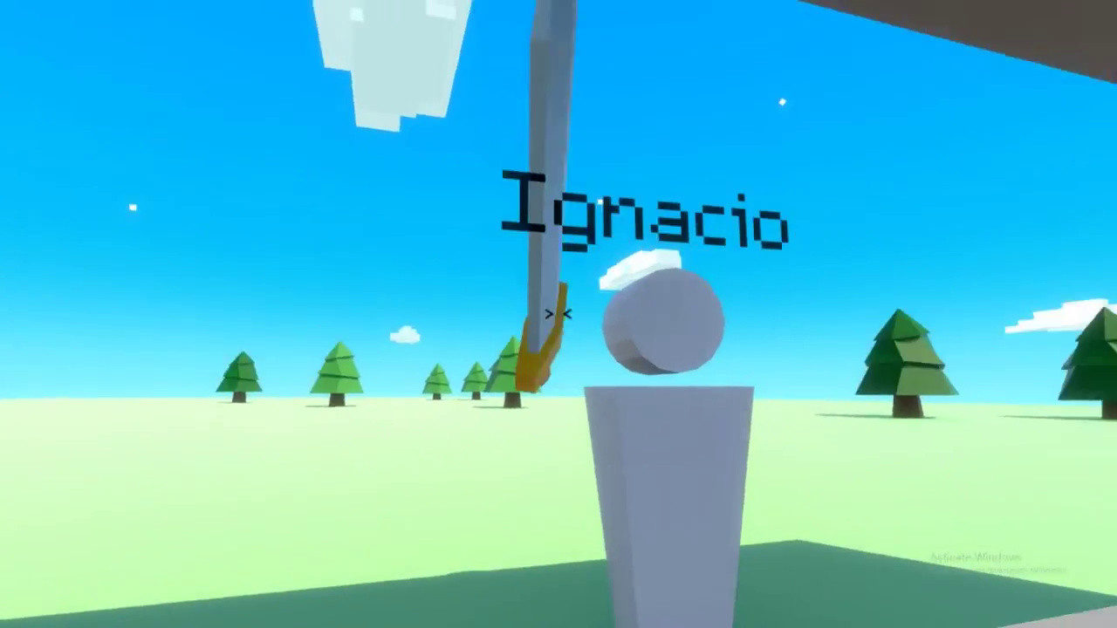
left_click(558, 314)
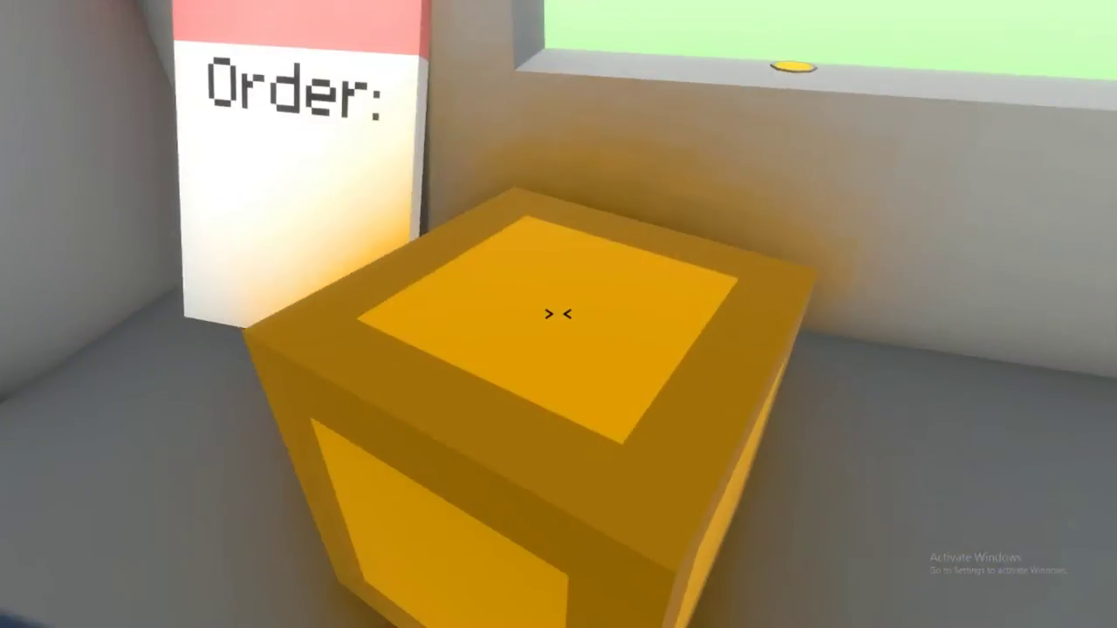
Step: Toss the yellow crate onto the window sill for the waiting customer
left_click(558, 314)
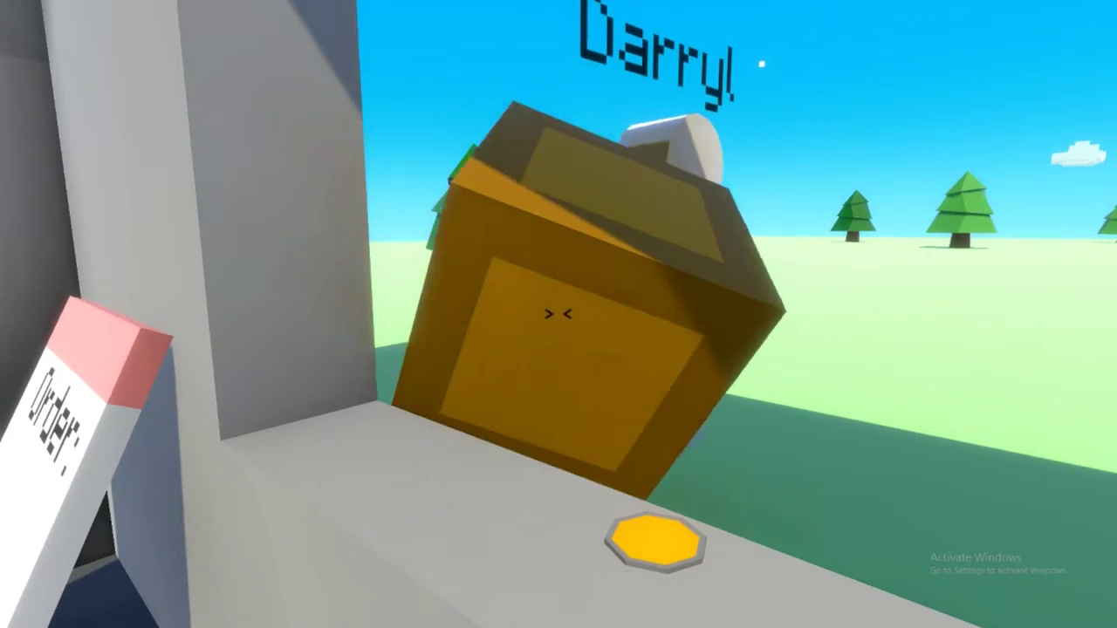
left_click(558, 314)
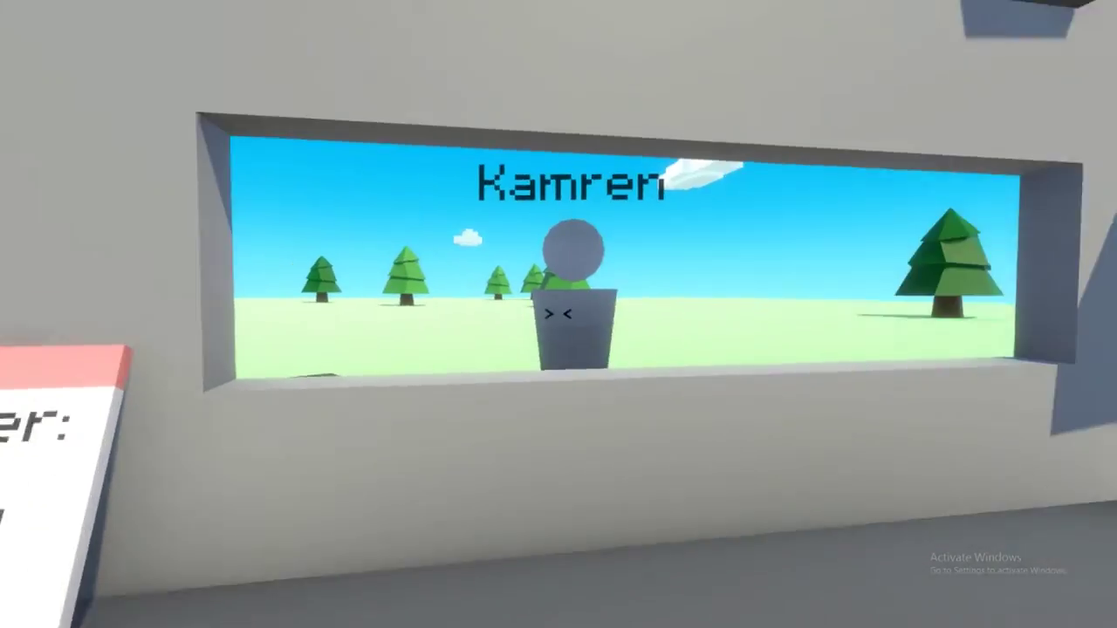
Step: Check Kamren's sword order, grab a metal ingot, and put the hammer on the workbench
left_click(558, 314)
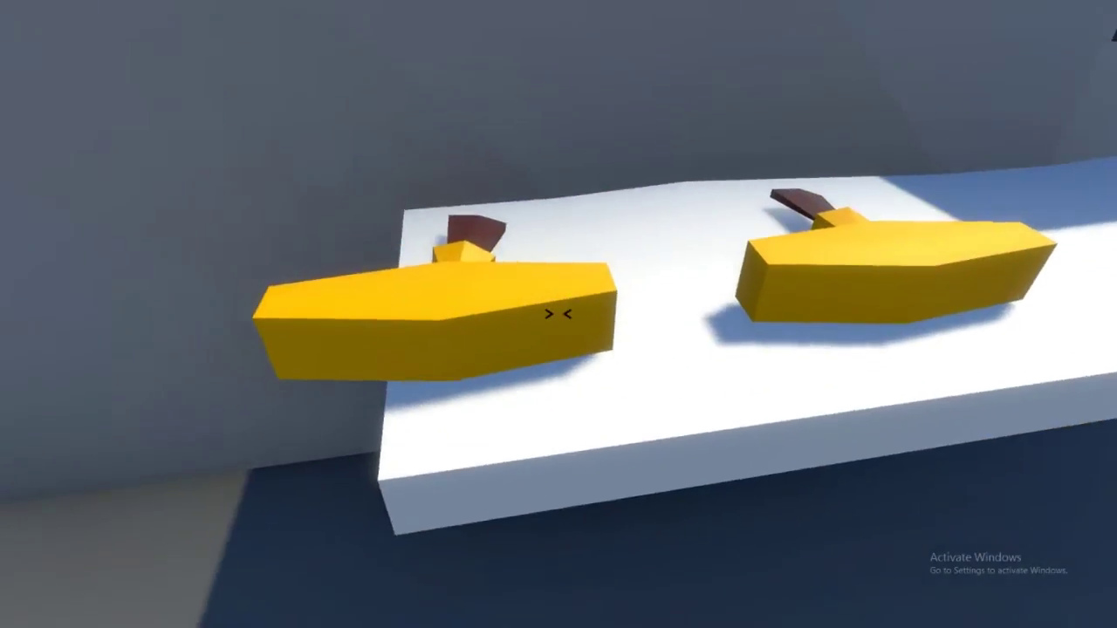
left_click(559, 315)
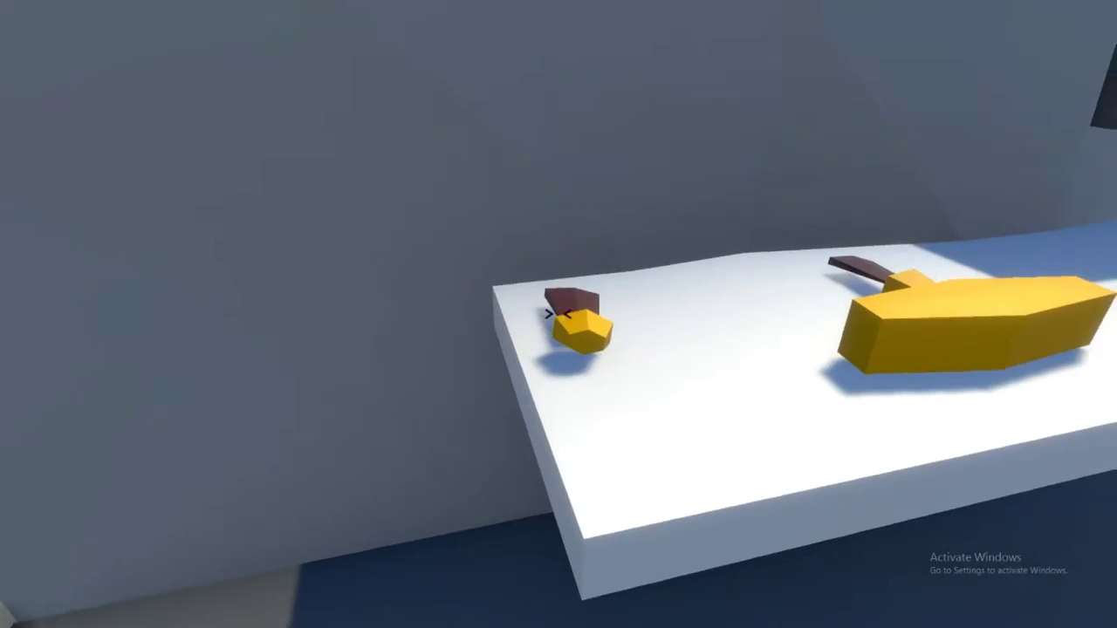
left_click(552, 314)
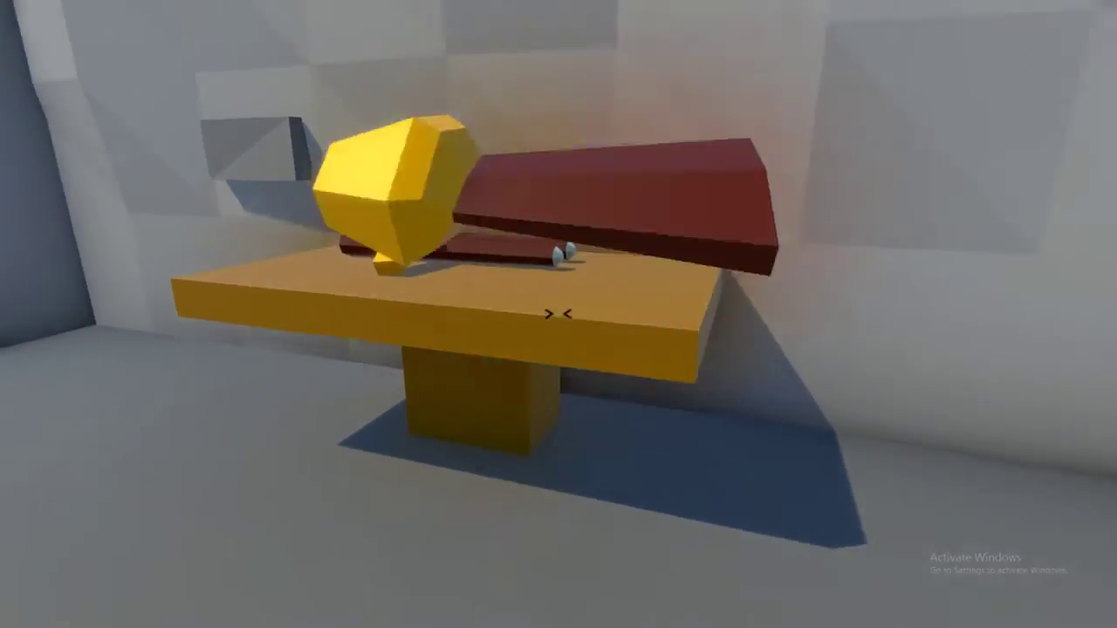
left_click(558, 315)
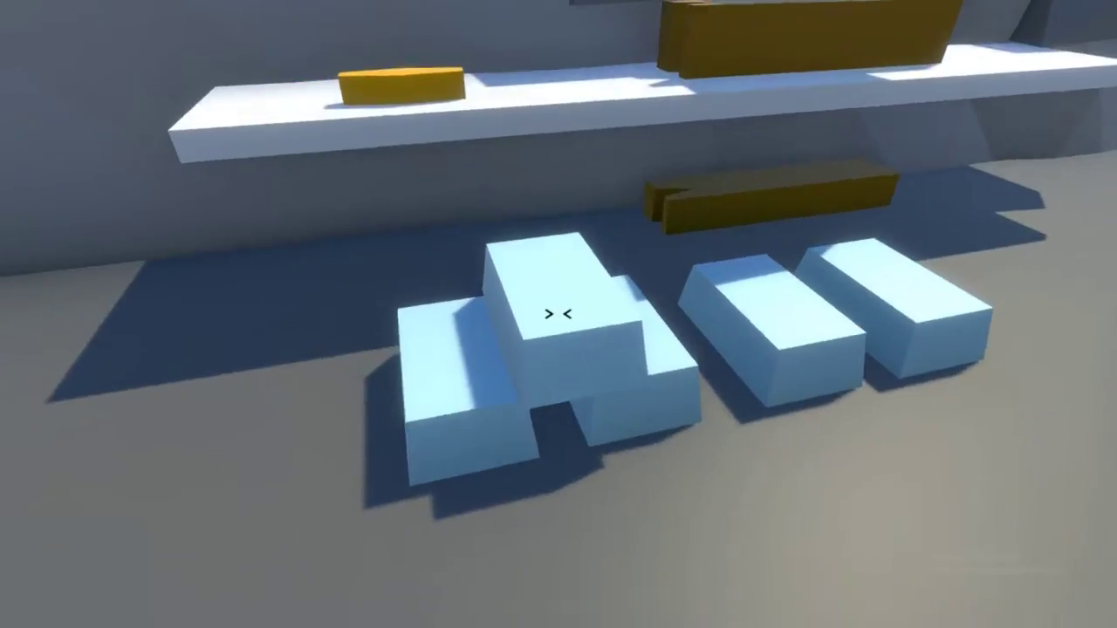
Step: Heat a pale metal block in the furnace and quench the hot blade in the water tub
left_click(558, 314)
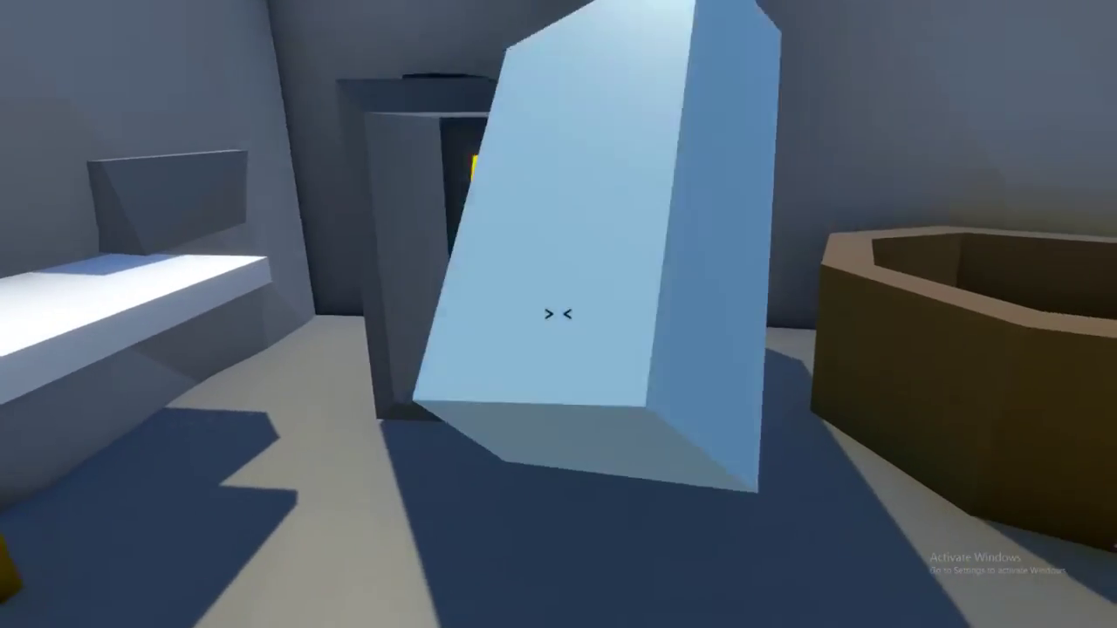
left_click(558, 314)
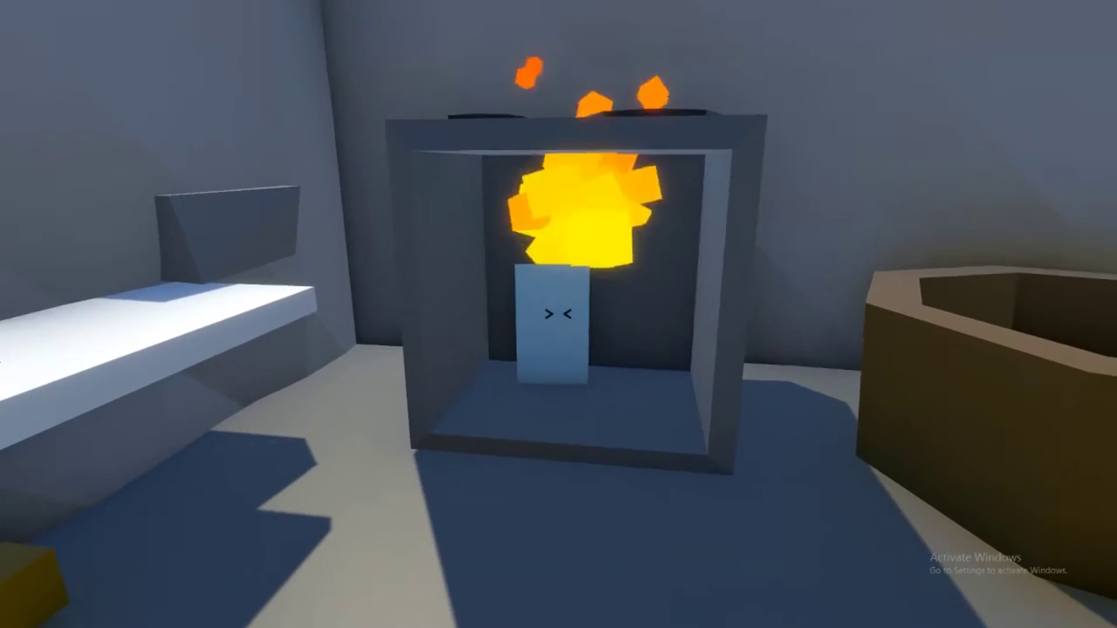
left_click(559, 314)
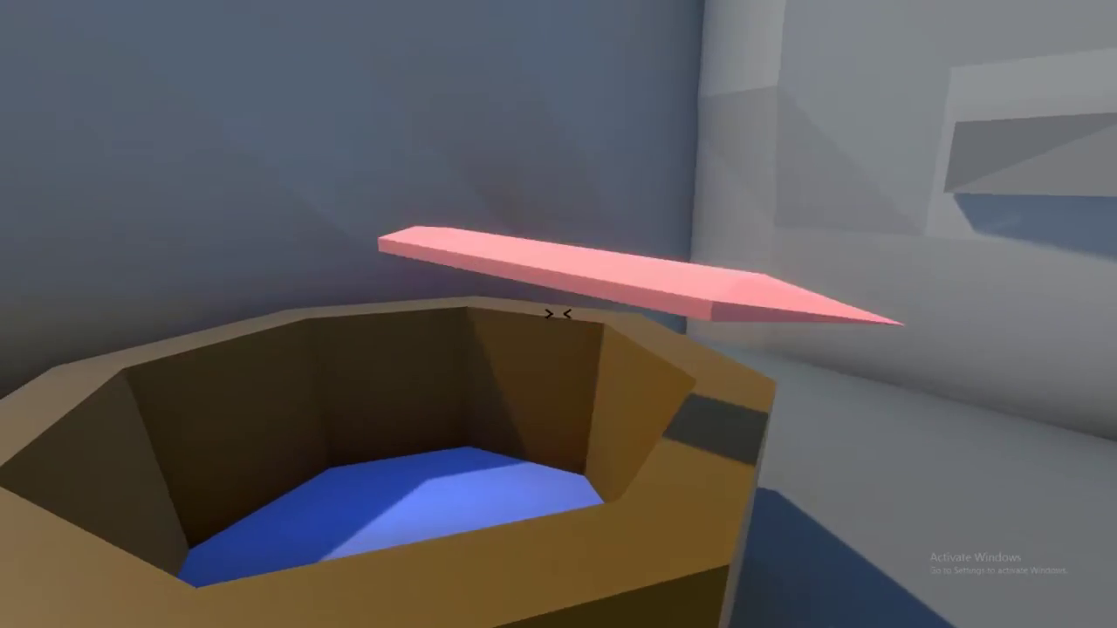
left_click(558, 314)
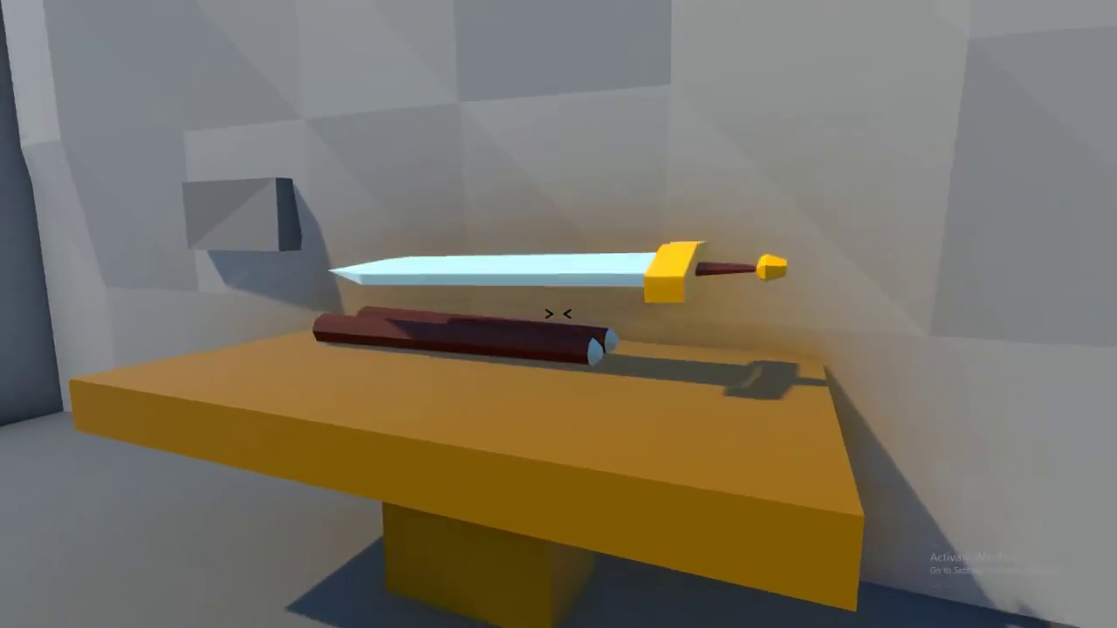
Step: Throw the finished sword to Kamren, then give the yellow crate to the next customer
left_click(557, 314)
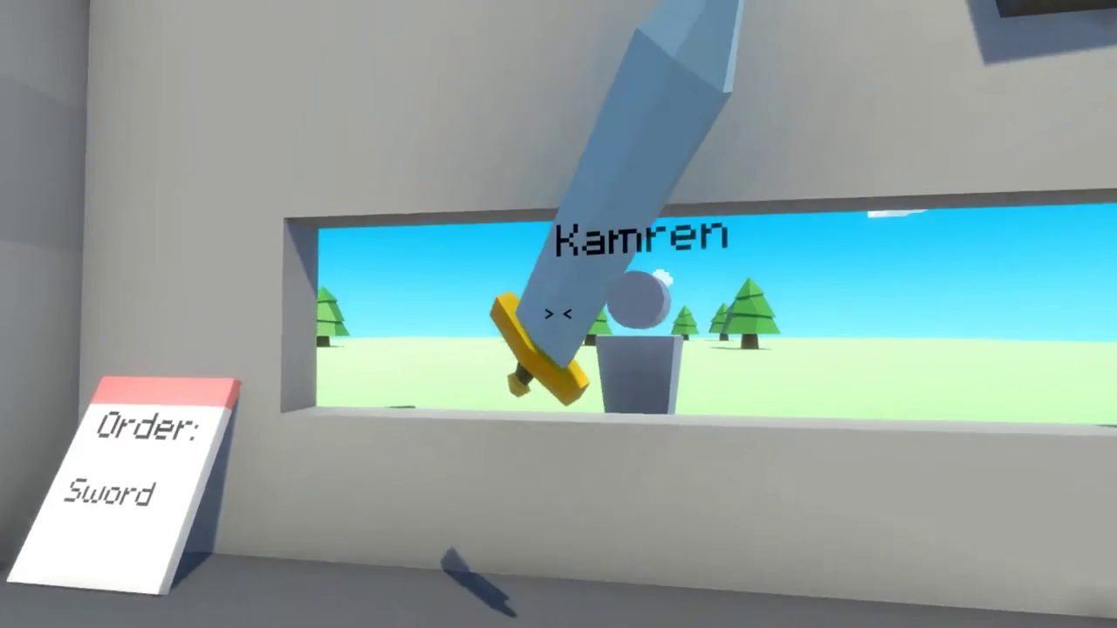
left_click(558, 315)
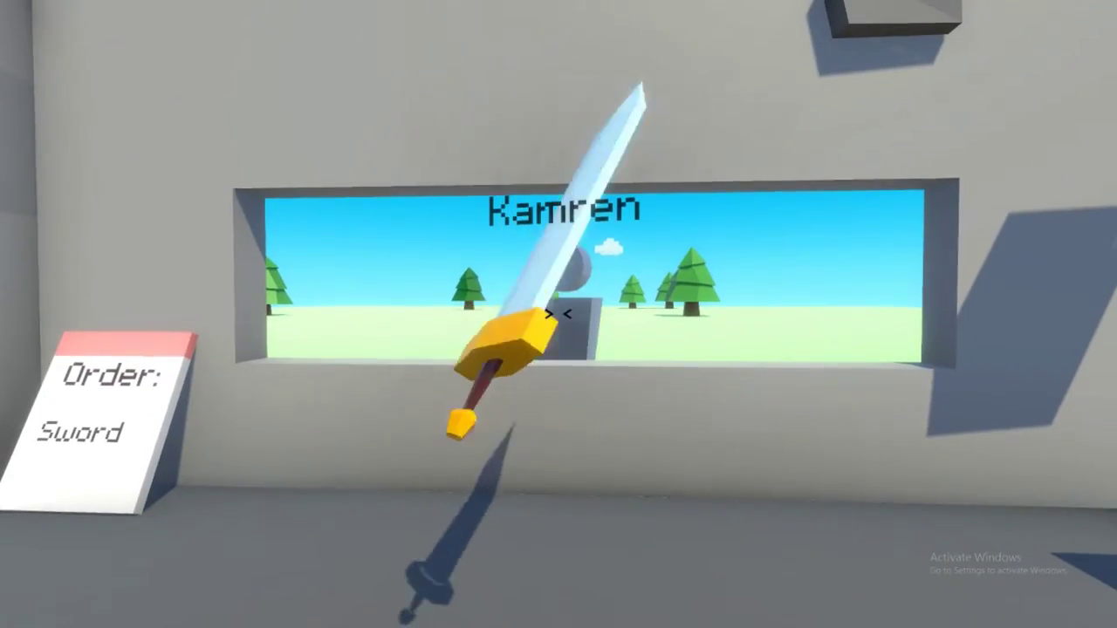
left_click(558, 314)
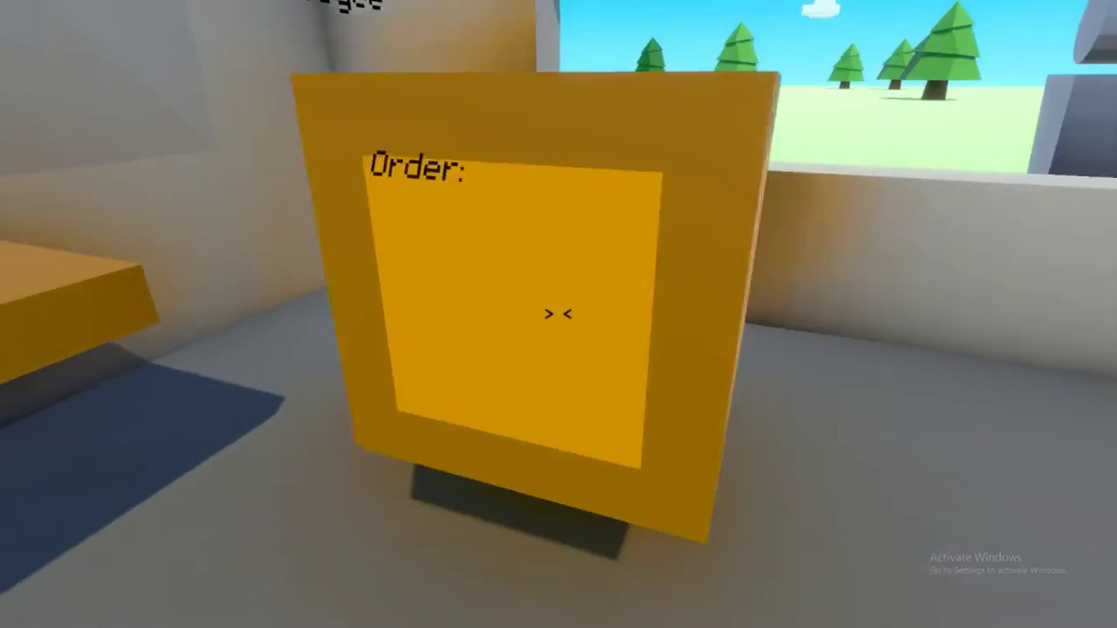
left_click(557, 314)
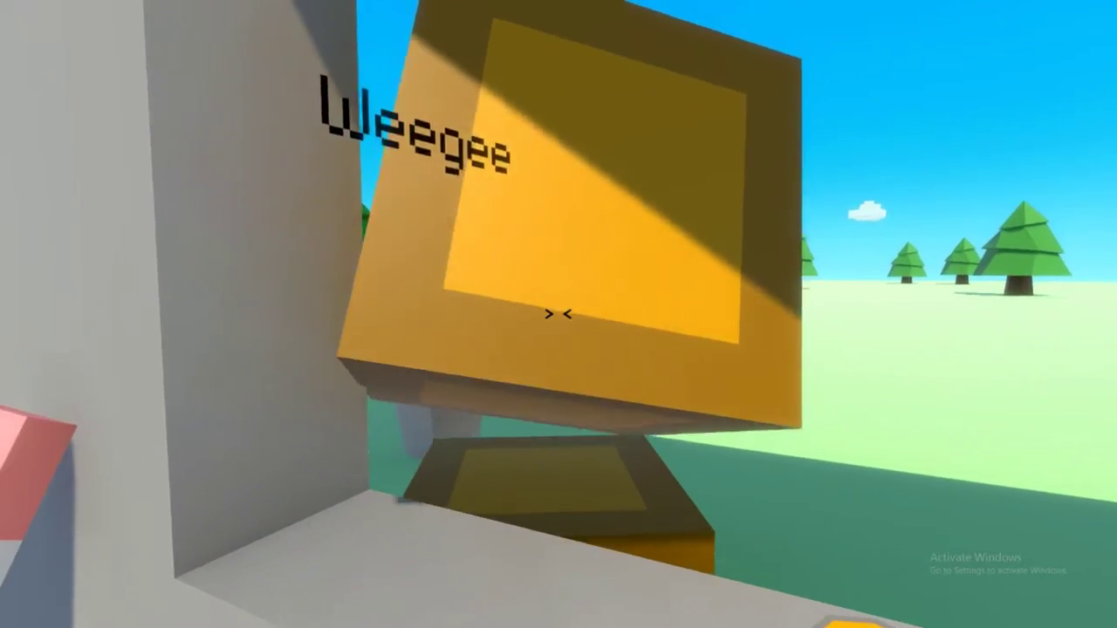
left_click(557, 314)
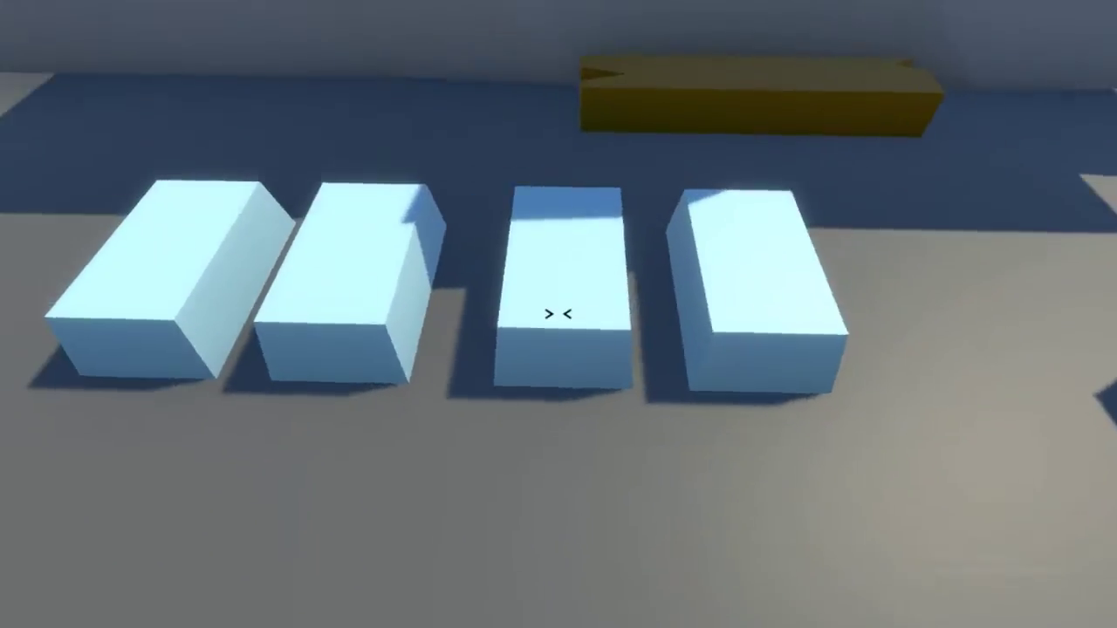
Step: Heat a pale metal block into a spearhead and cool it in the water tub
left_click(559, 314)
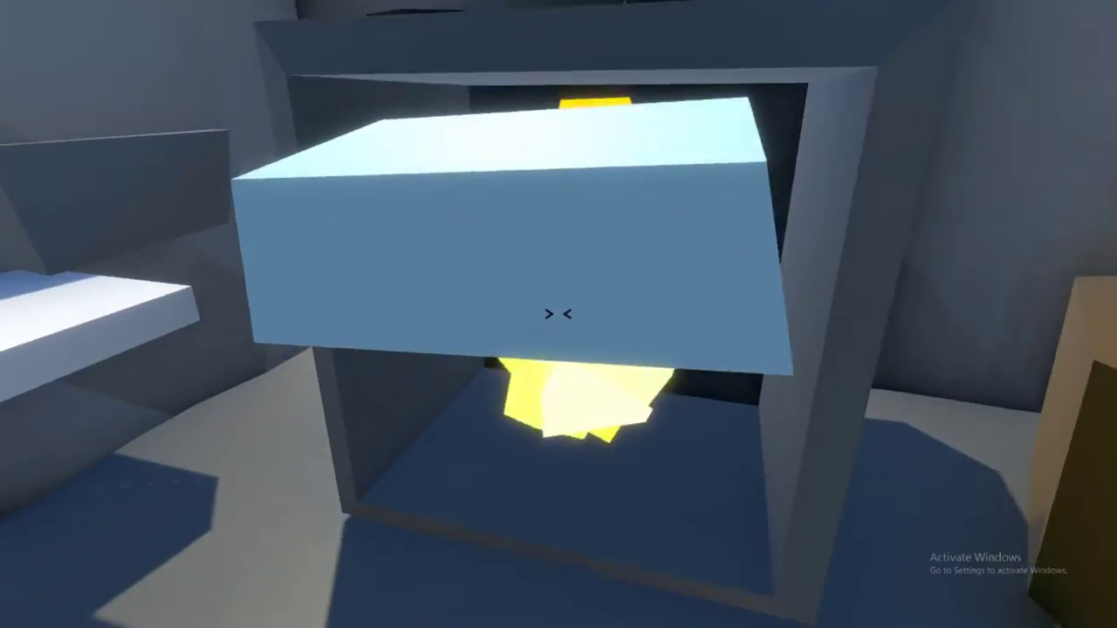
left_click(558, 314)
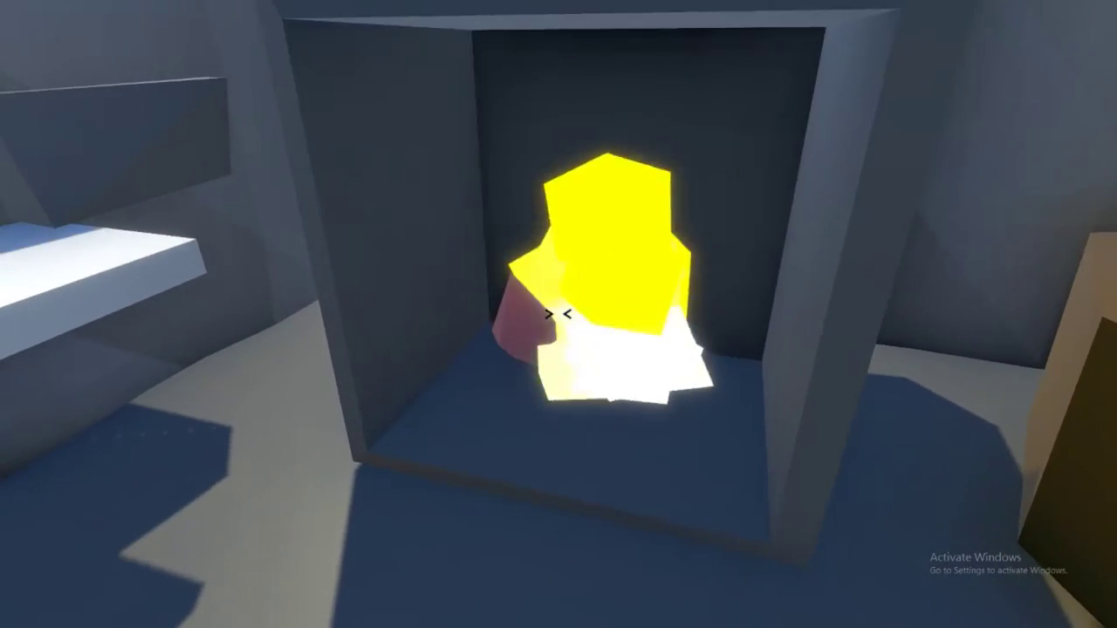
left_click(558, 314)
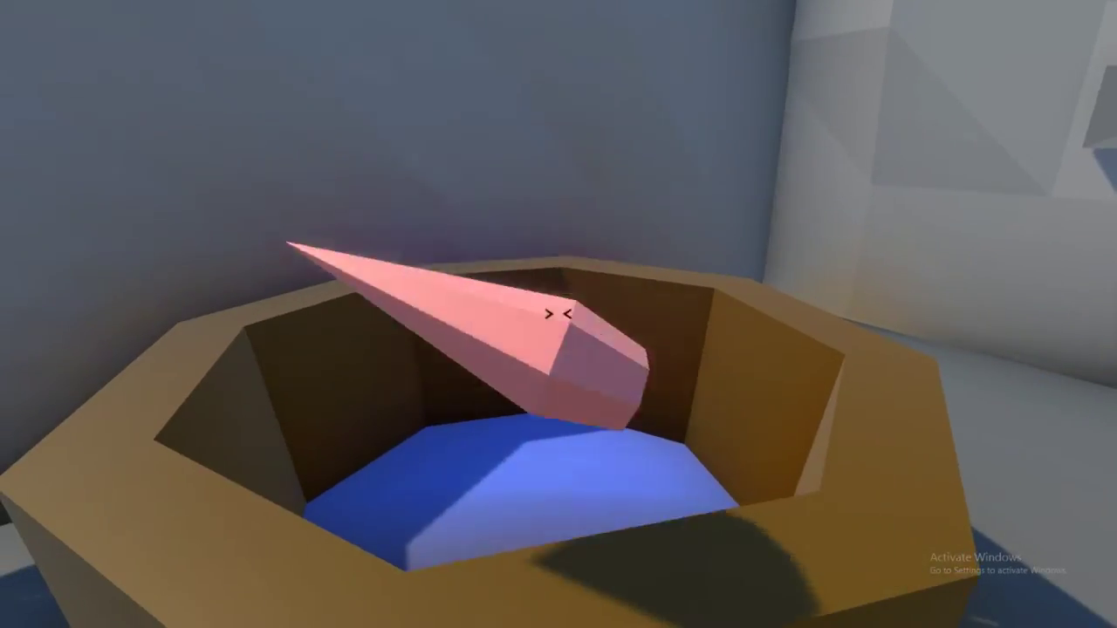
left_click(558, 315)
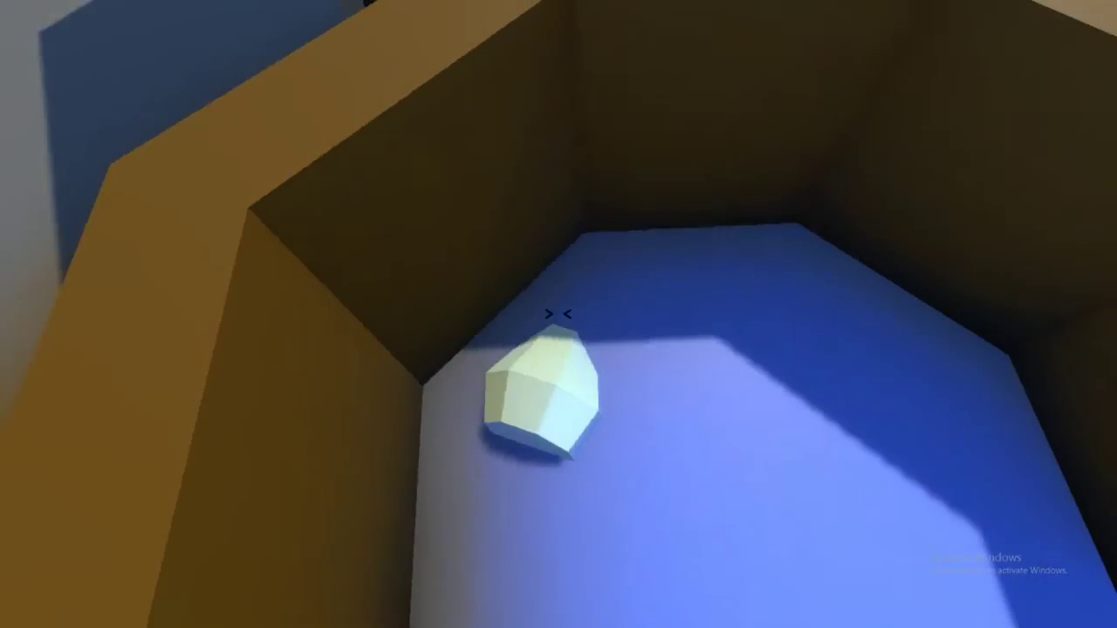
left_click(559, 314)
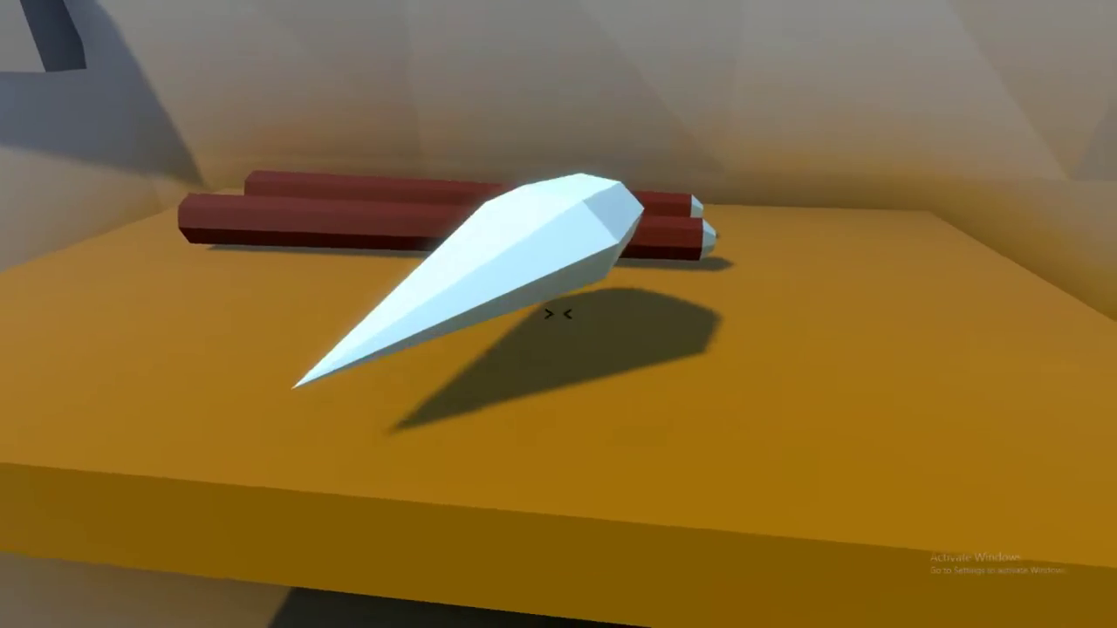
Step: Set the spearhead on the workbench and place a yellow block beside it
left_click(558, 314)
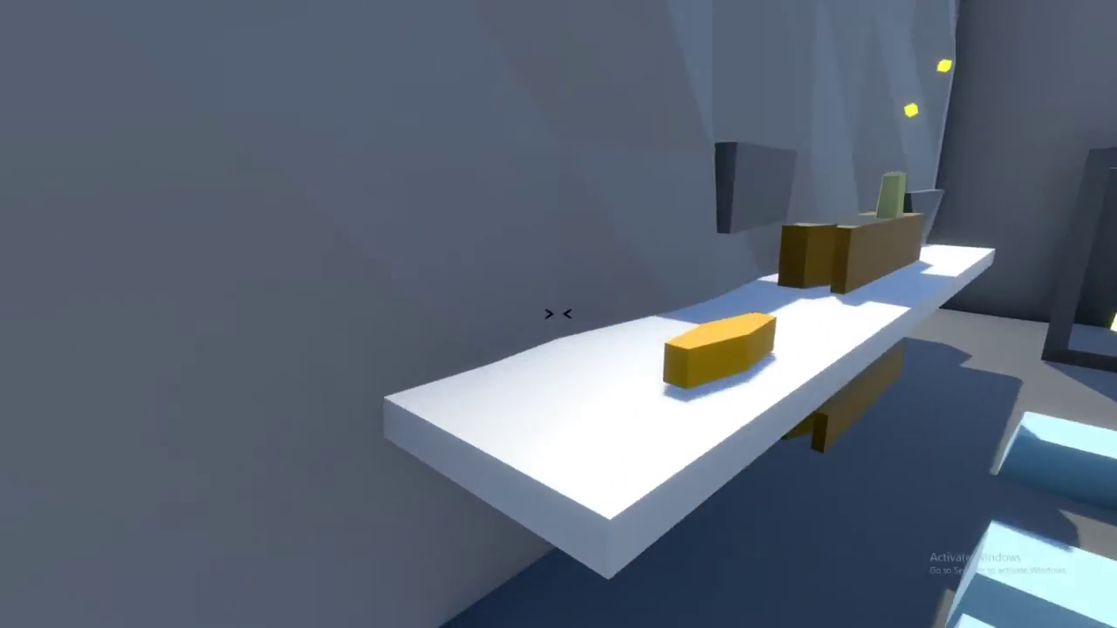
left_click(557, 314)
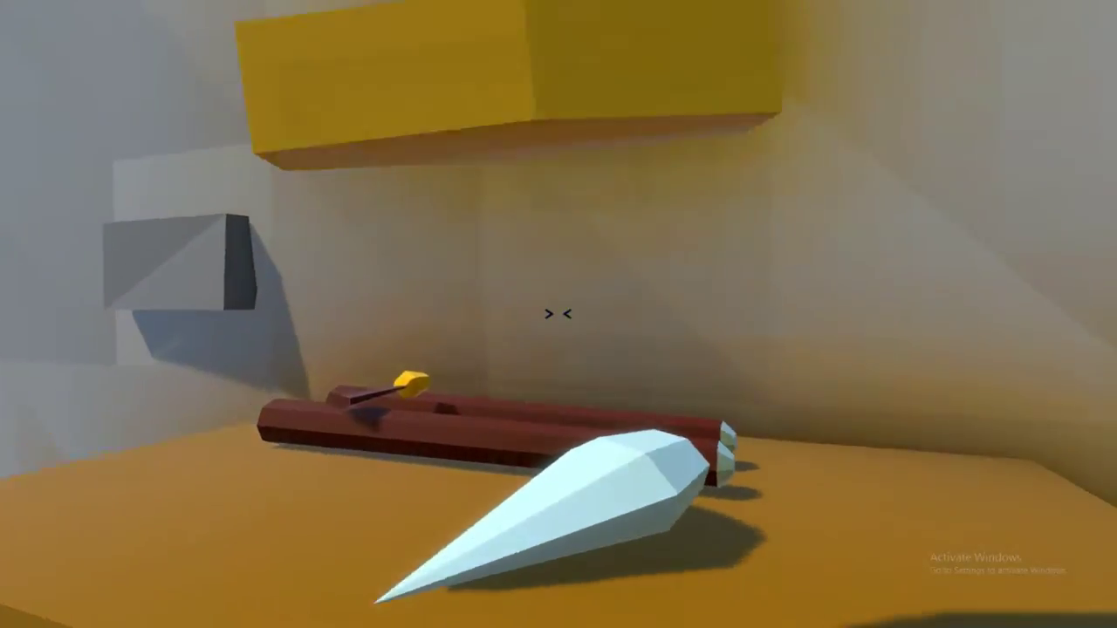
left_click(557, 313)
key("w")
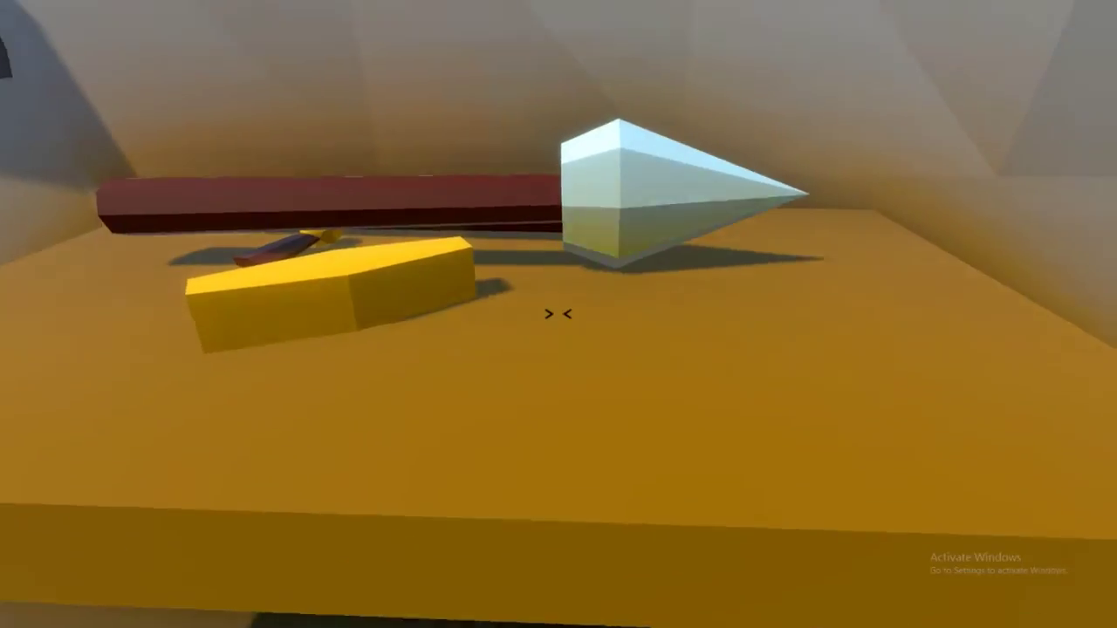
Step: Throw the finished spear out the window to Weegee, then pick up a crate
key("w")
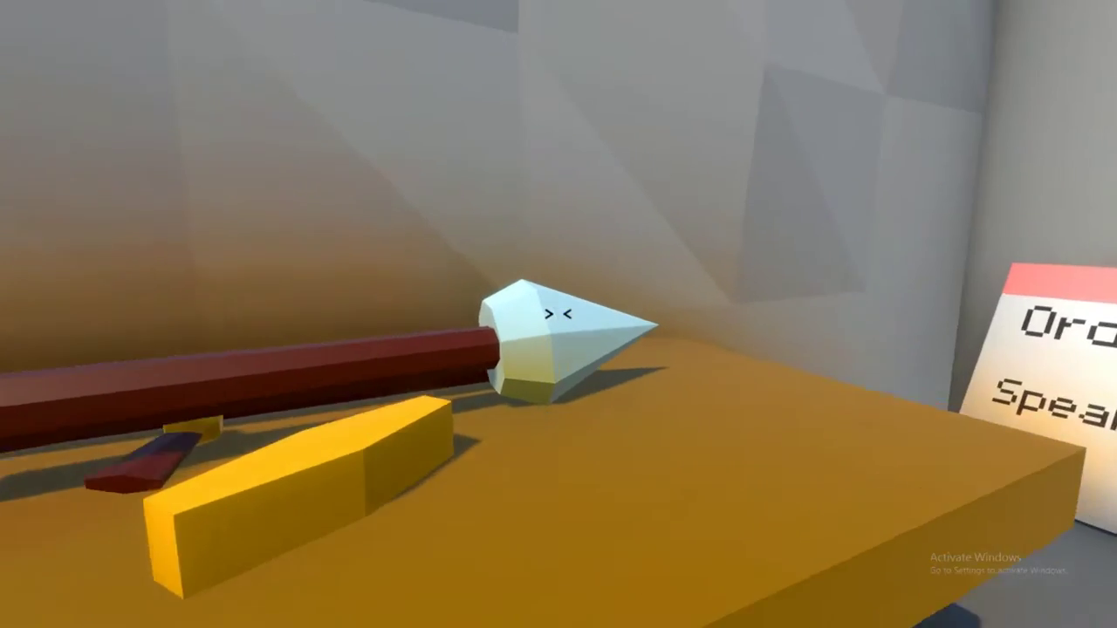
left_click(558, 313)
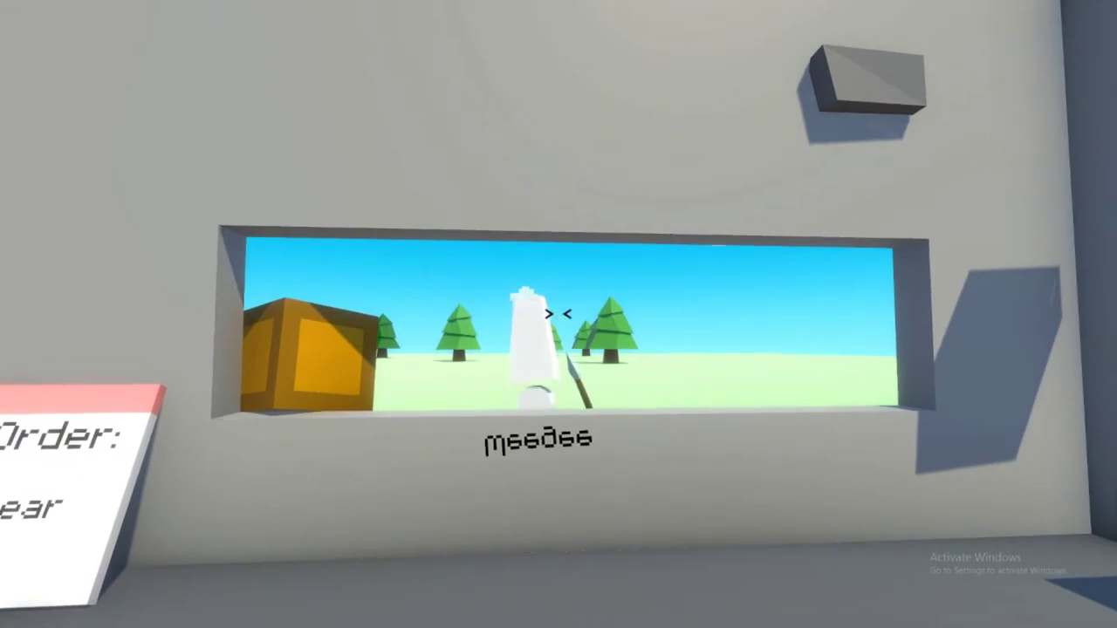
key("w")
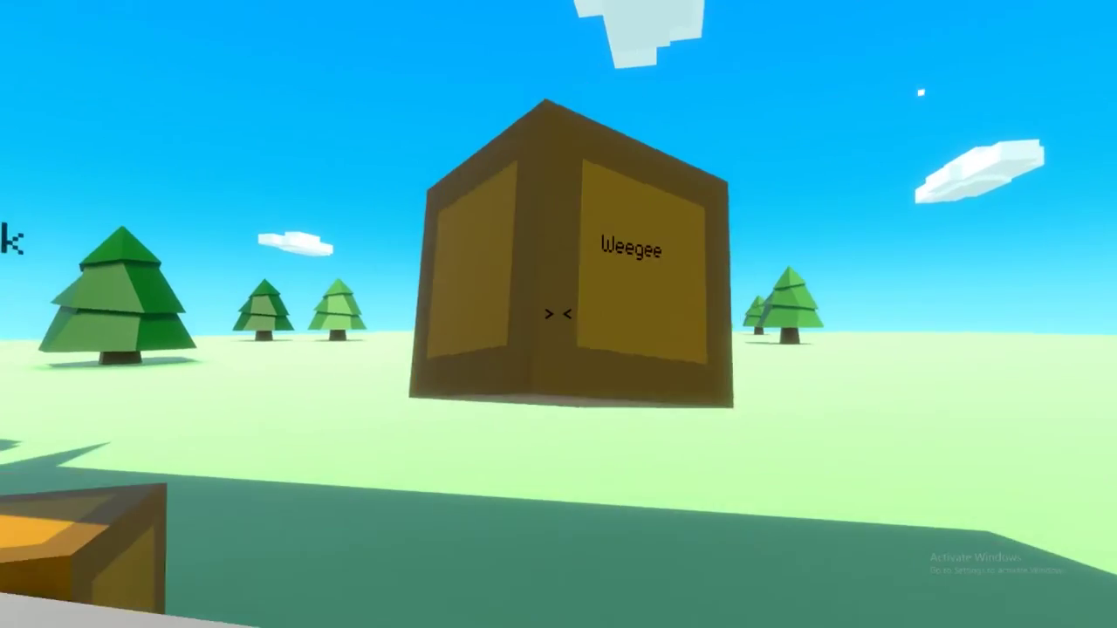
key("s")
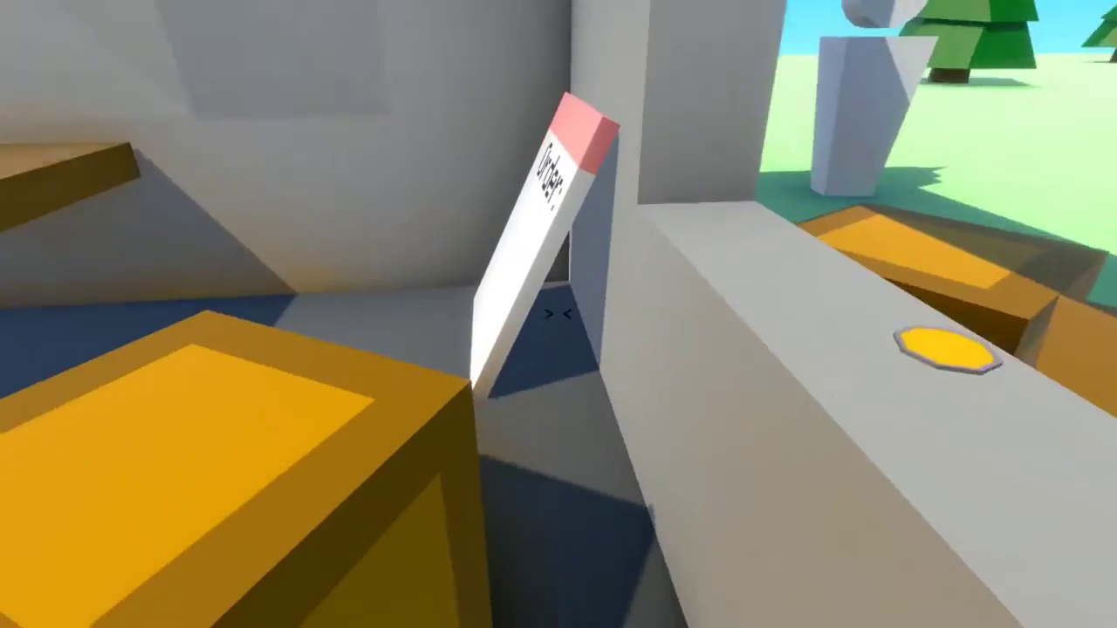
left_click(558, 313)
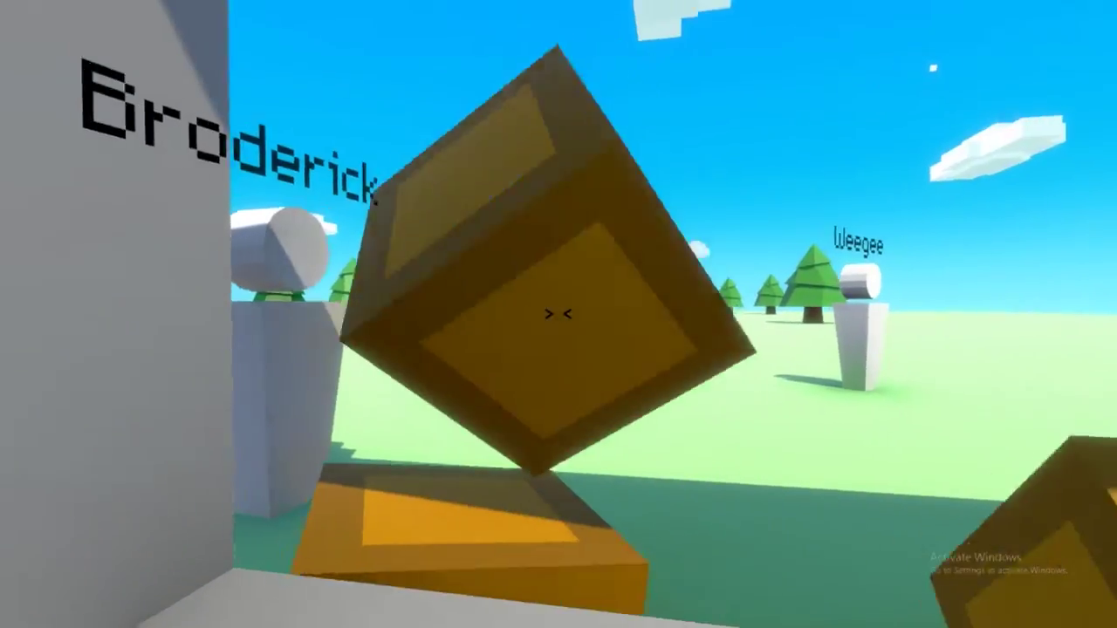
left_click_drag(558, 313, 558, 313)
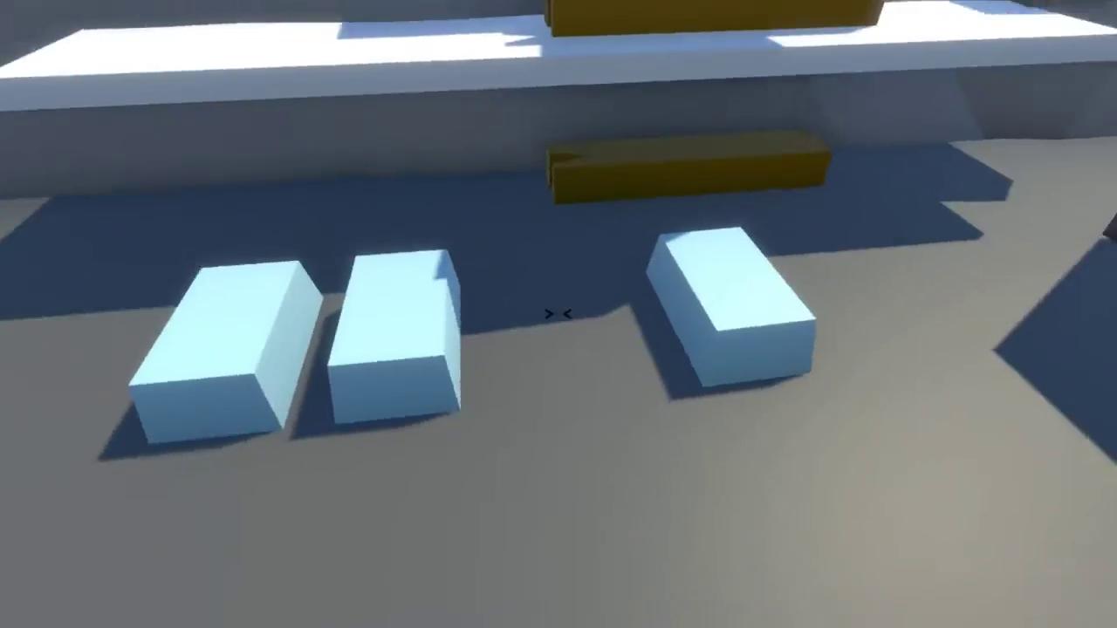
Step: Forge a pale sword blade, cool it in the water tub, and lay it on the worktable
left_click(557, 314)
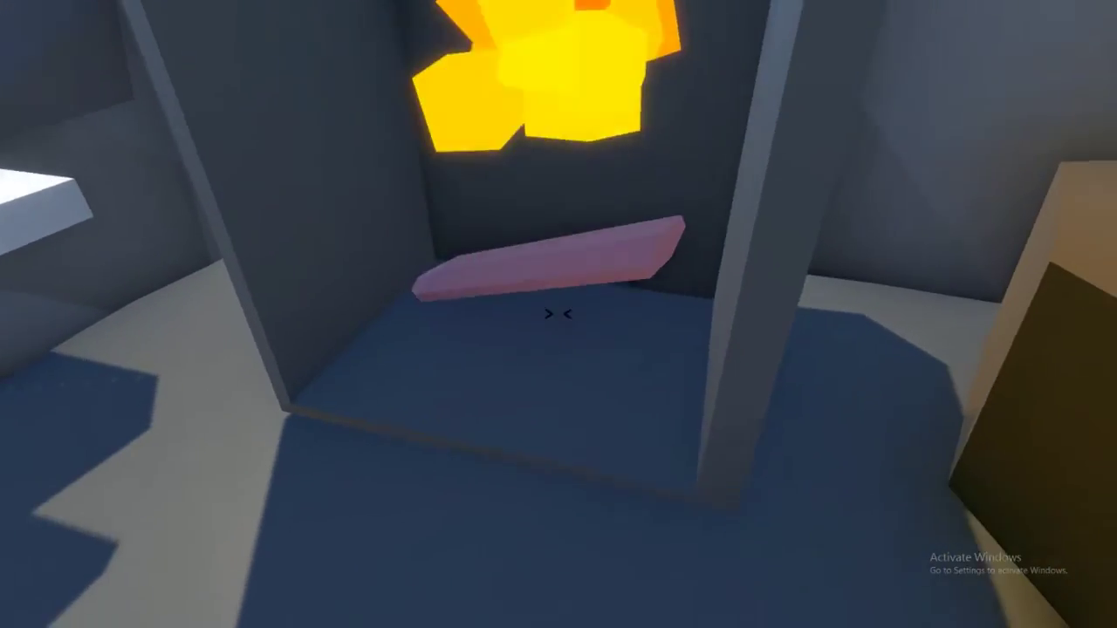
left_click(556, 314)
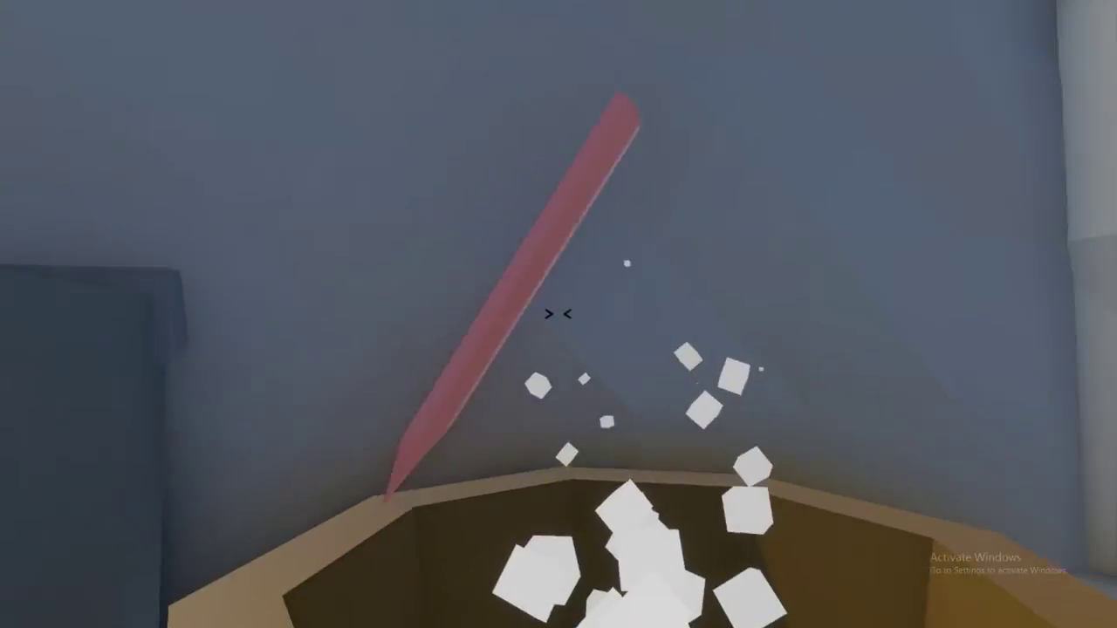
left_click(557, 314)
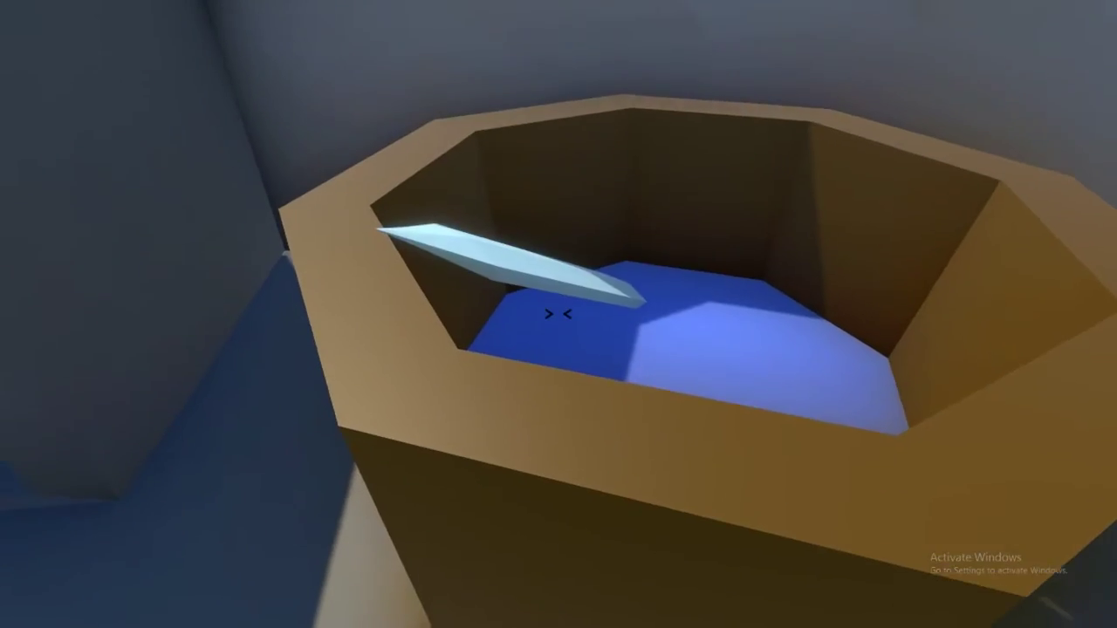
left_click(557, 314)
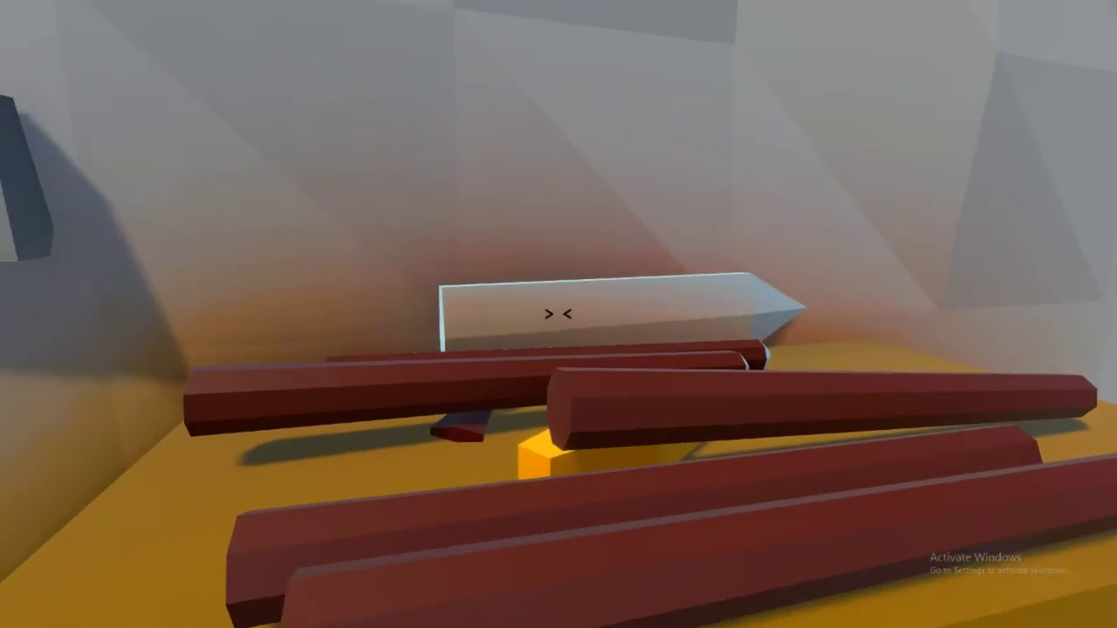
left_click(558, 314)
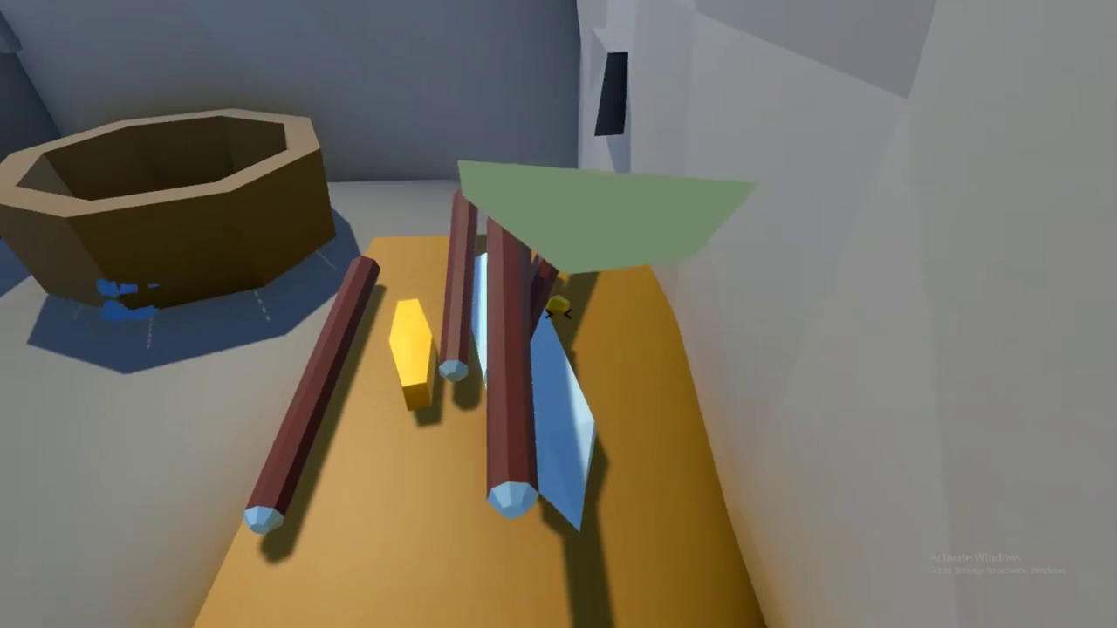
Step: Drop the yellow log on the table, pick it back up and throw it away
left_click(559, 314)
left_click(559, 314)
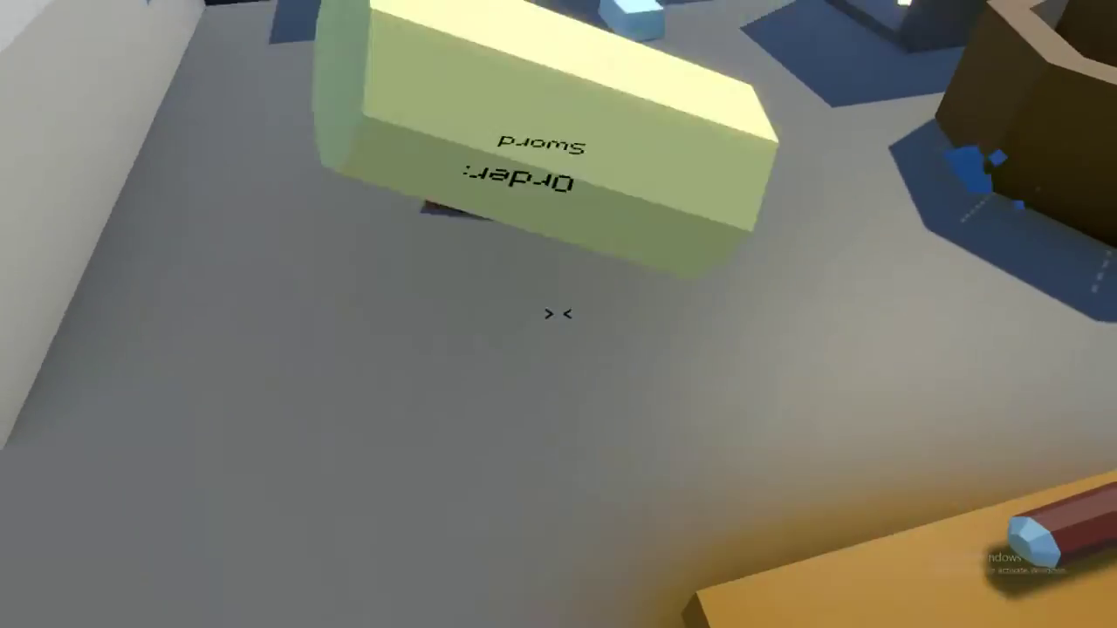
left_click(559, 314)
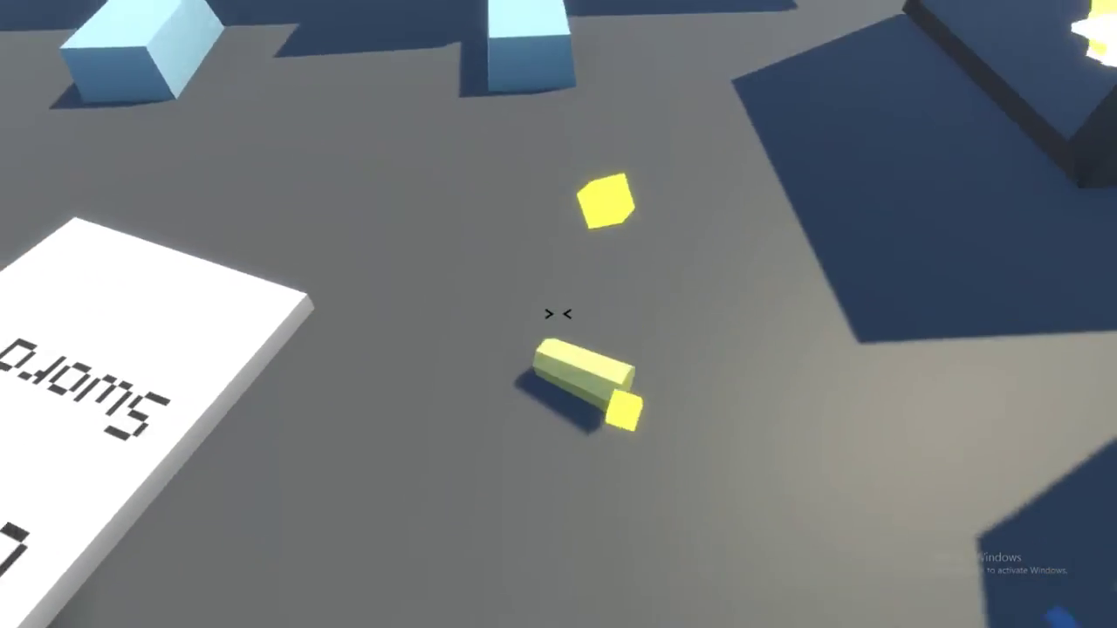
Step: Pick up the yellow block, set it by the order note, then throw it away
left_click(558, 315)
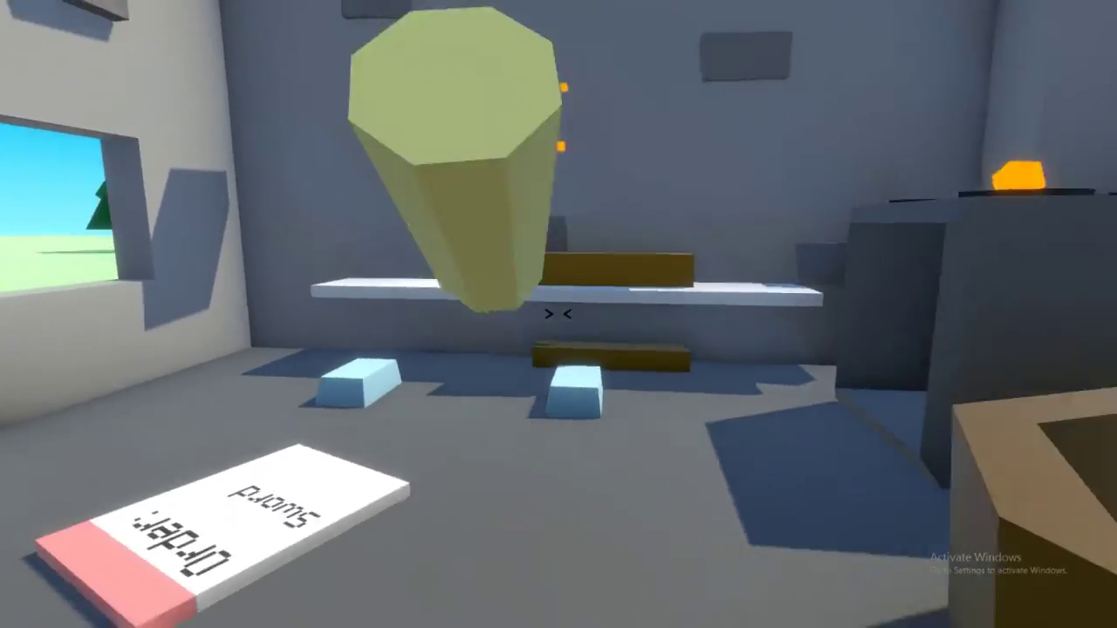
left_click(558, 314)
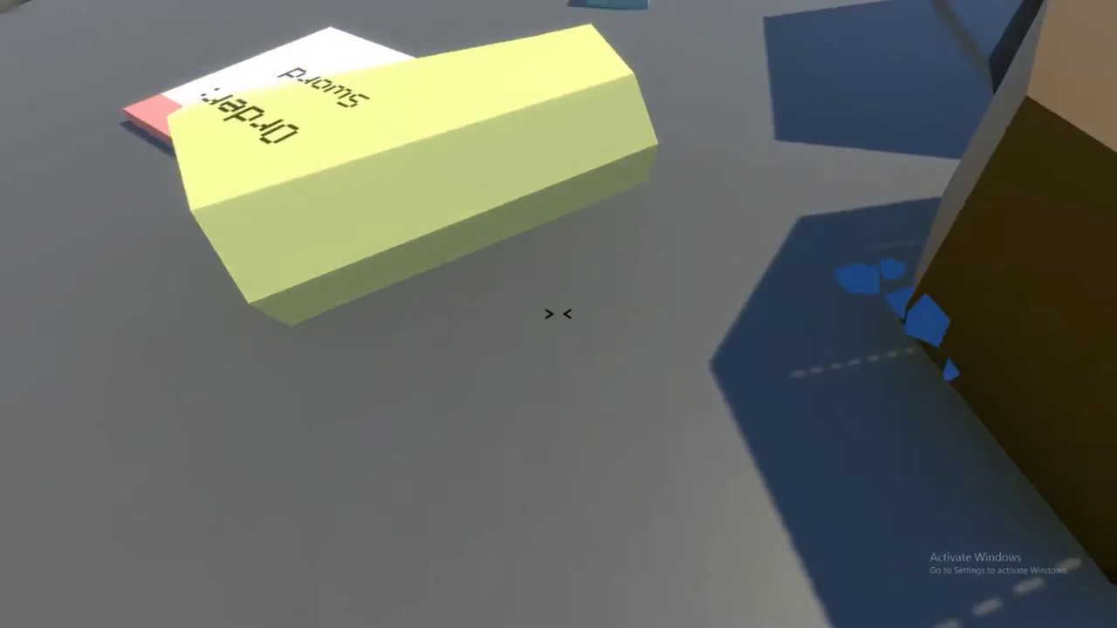
left_click(558, 314)
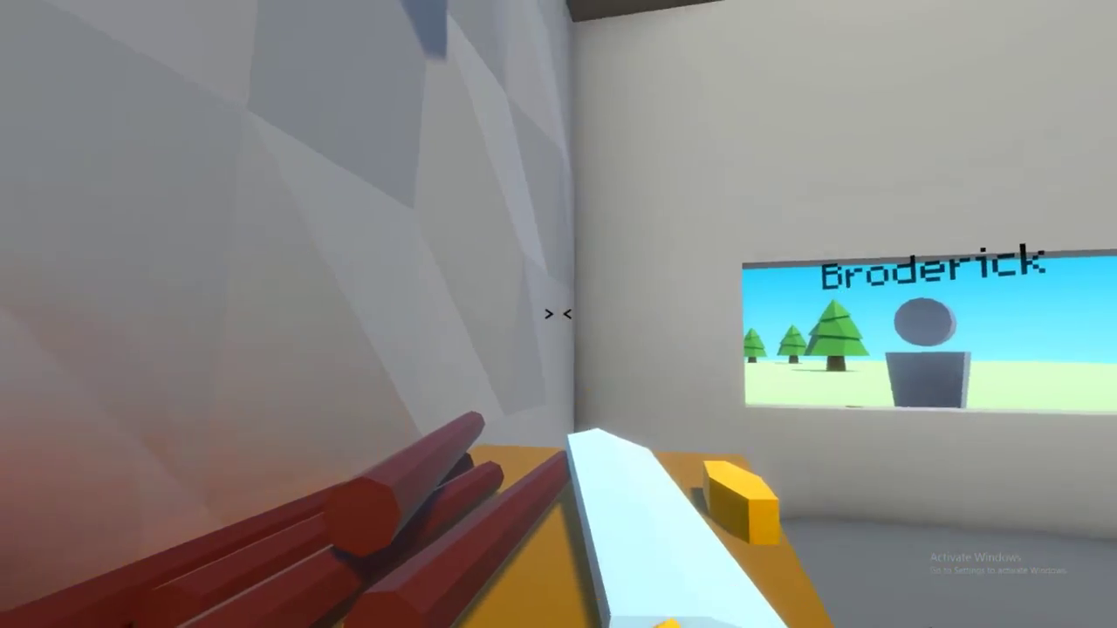
Step: Rest the blade on the sticks, throw the finished sword to Broderick, then grab the yellow crate
left_click(558, 314)
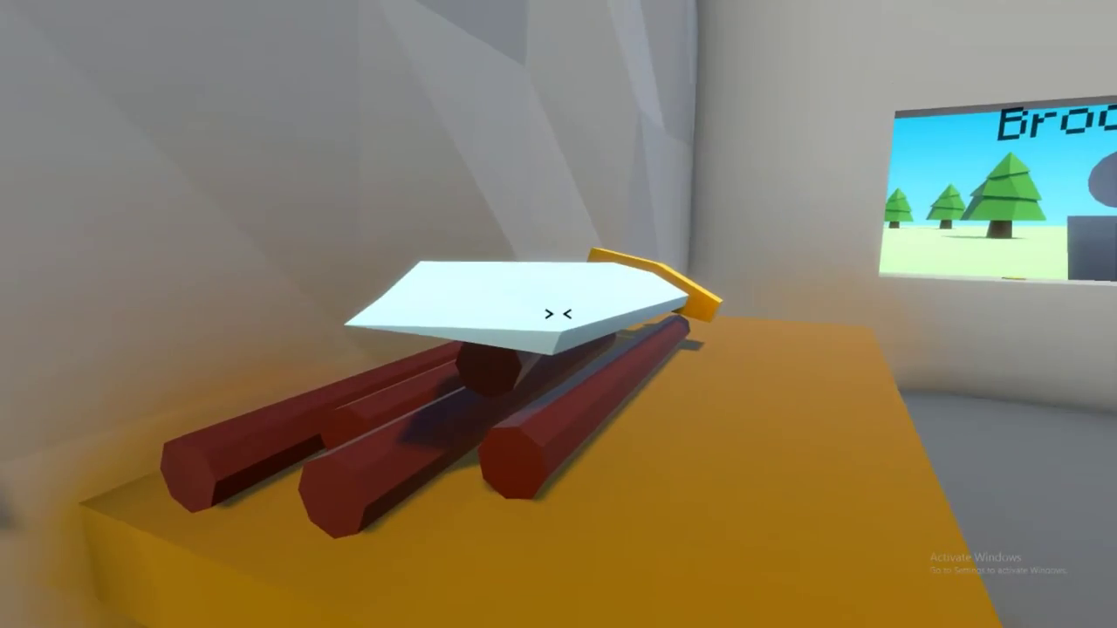
left_click(558, 314)
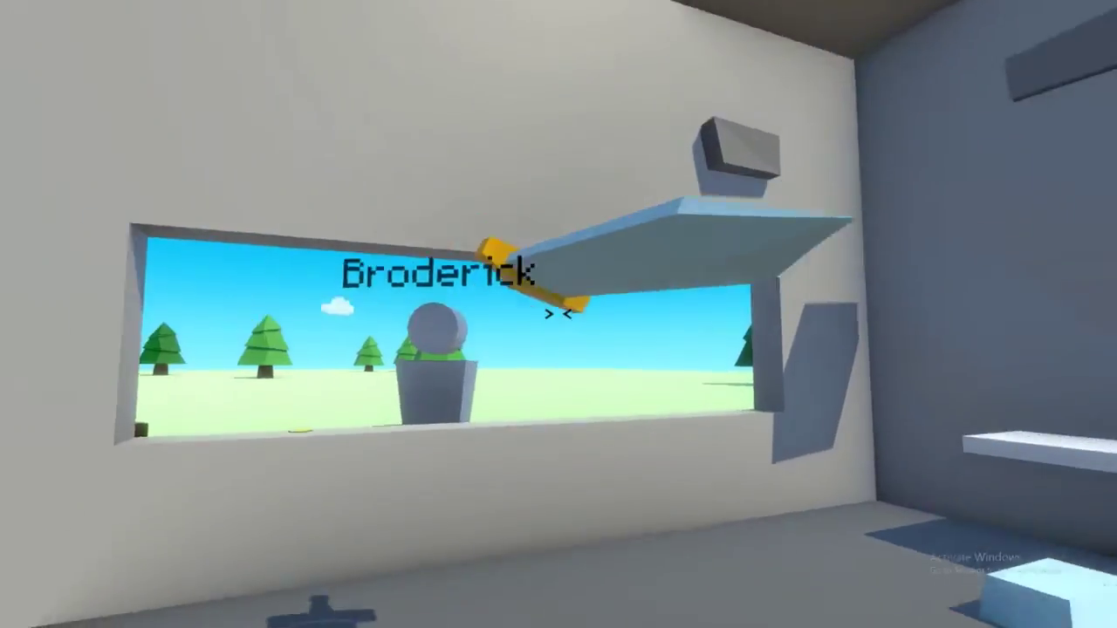
left_click(559, 314)
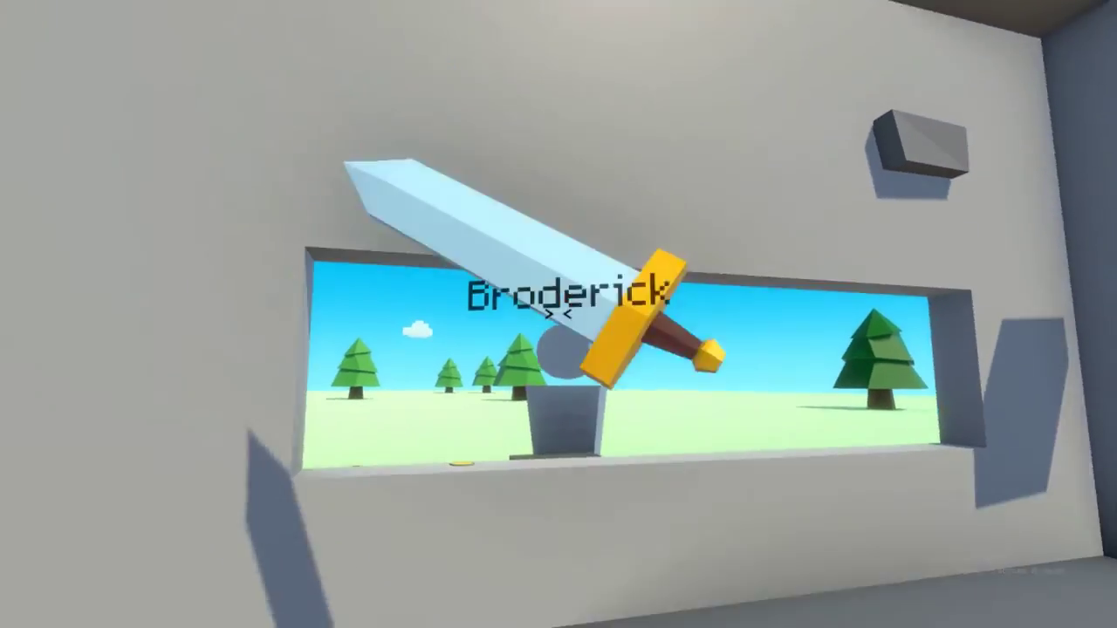
left_click(558, 314)
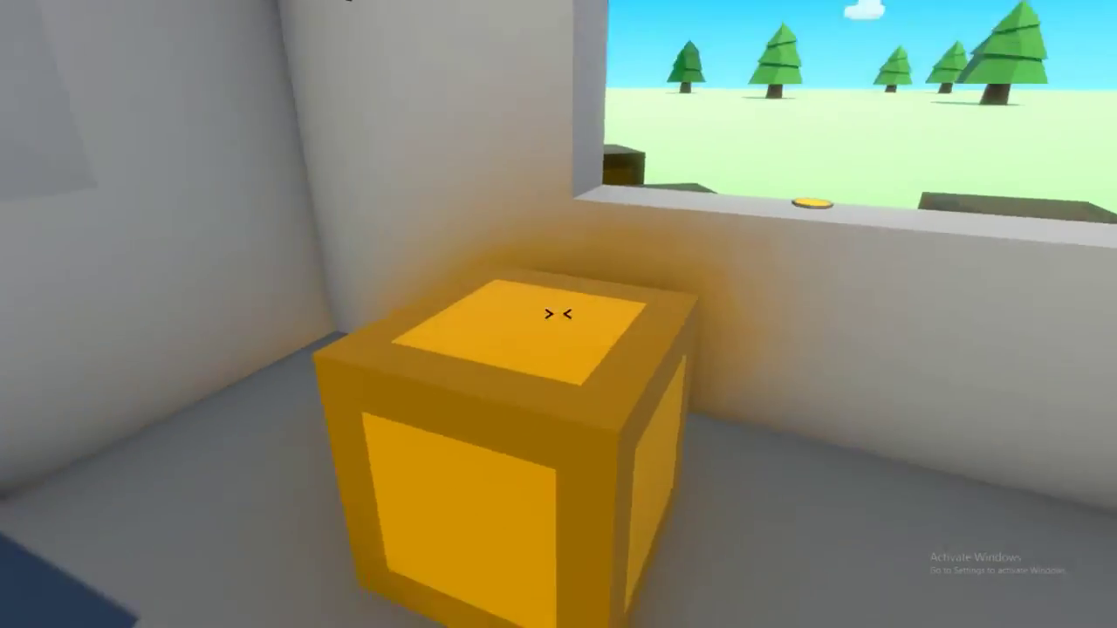
left_click(559, 314)
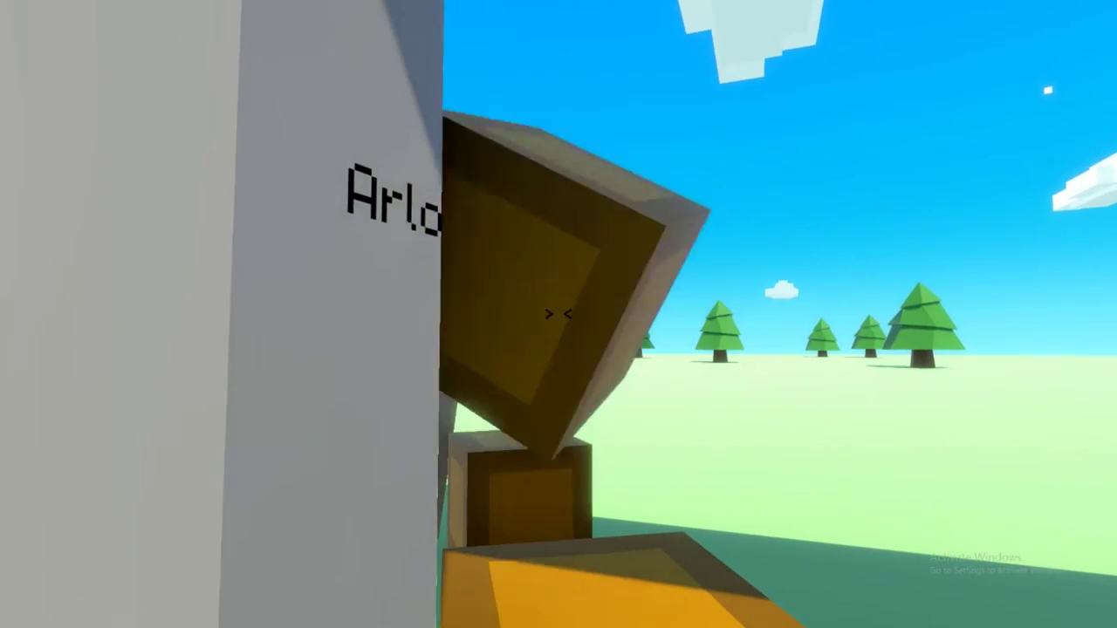
Step: Throw the yellow crate out through the window
left_click(559, 314)
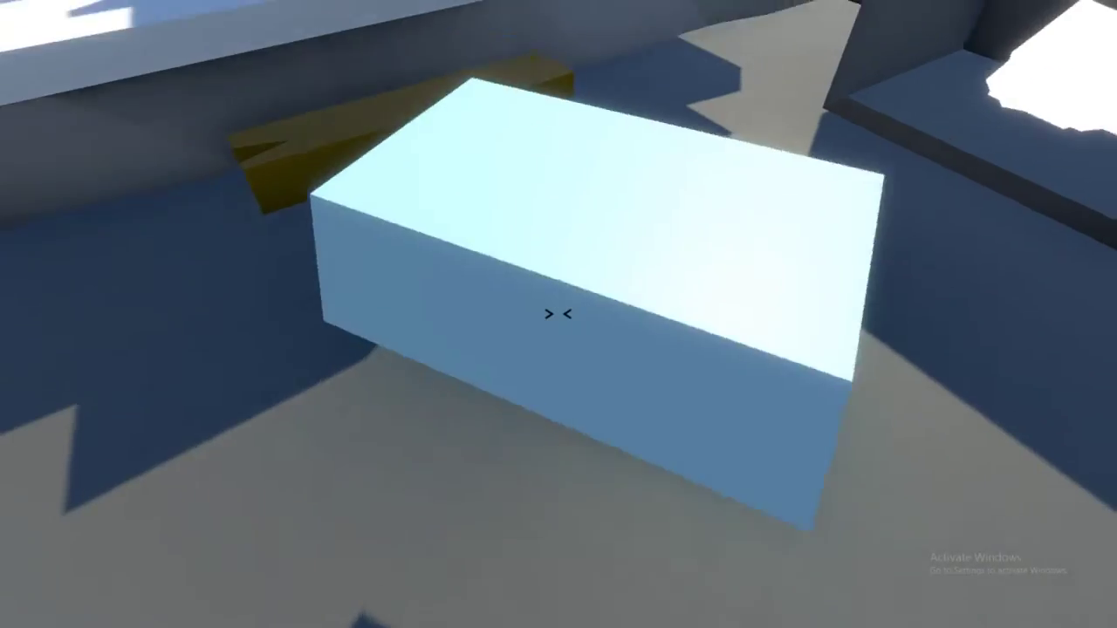
Step: Heat the bar into a spear tip, quench it, and toss it onto the table sticks
left_click(558, 314)
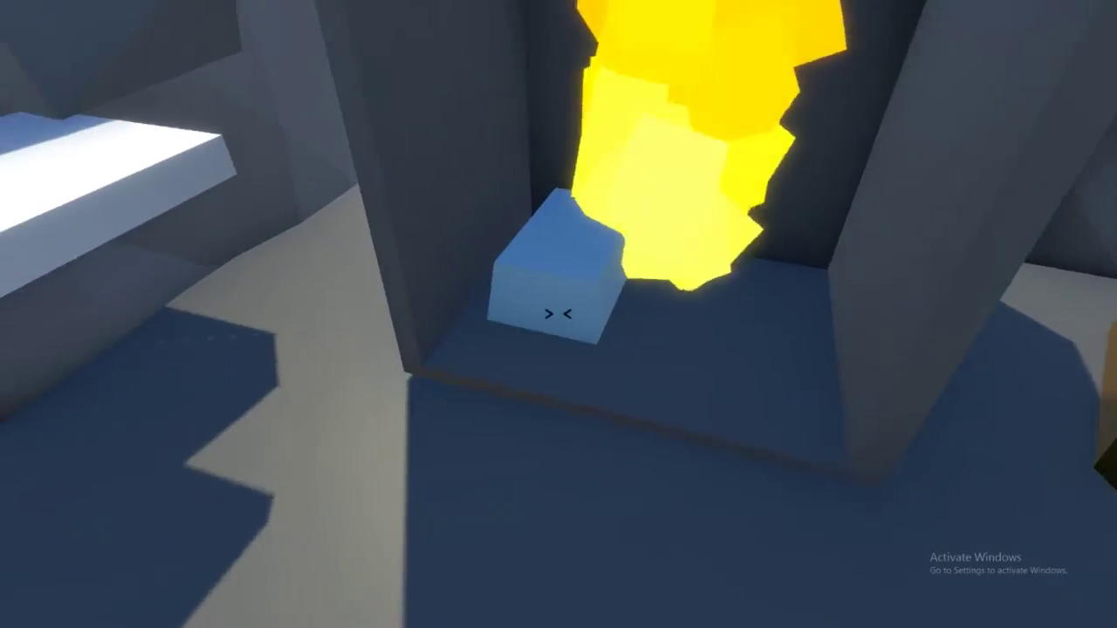
left_click(558, 314)
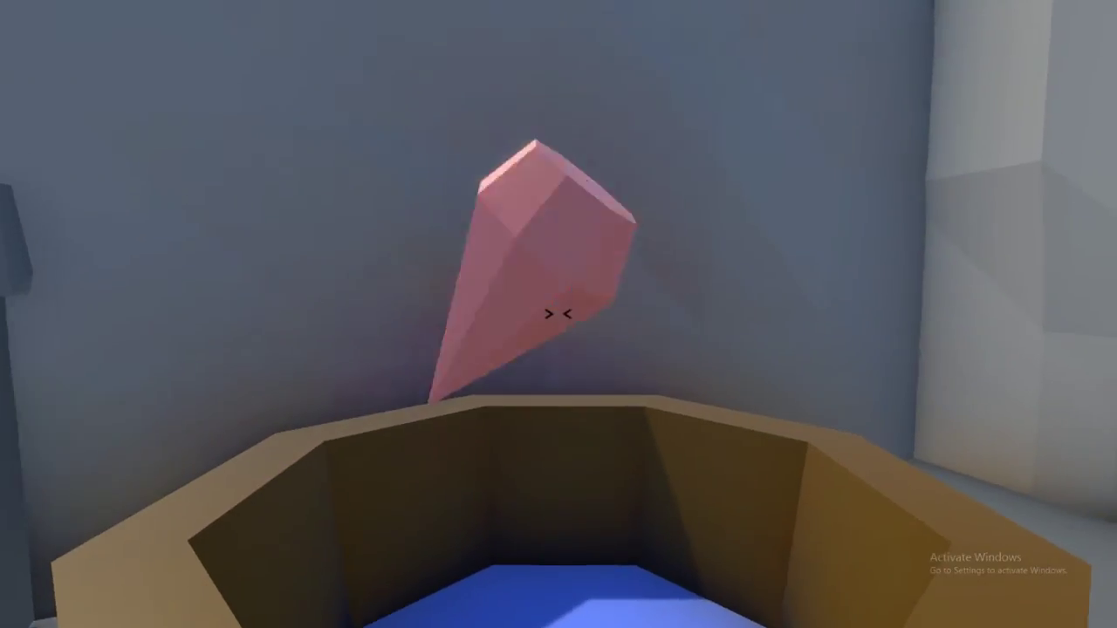
left_click(558, 314)
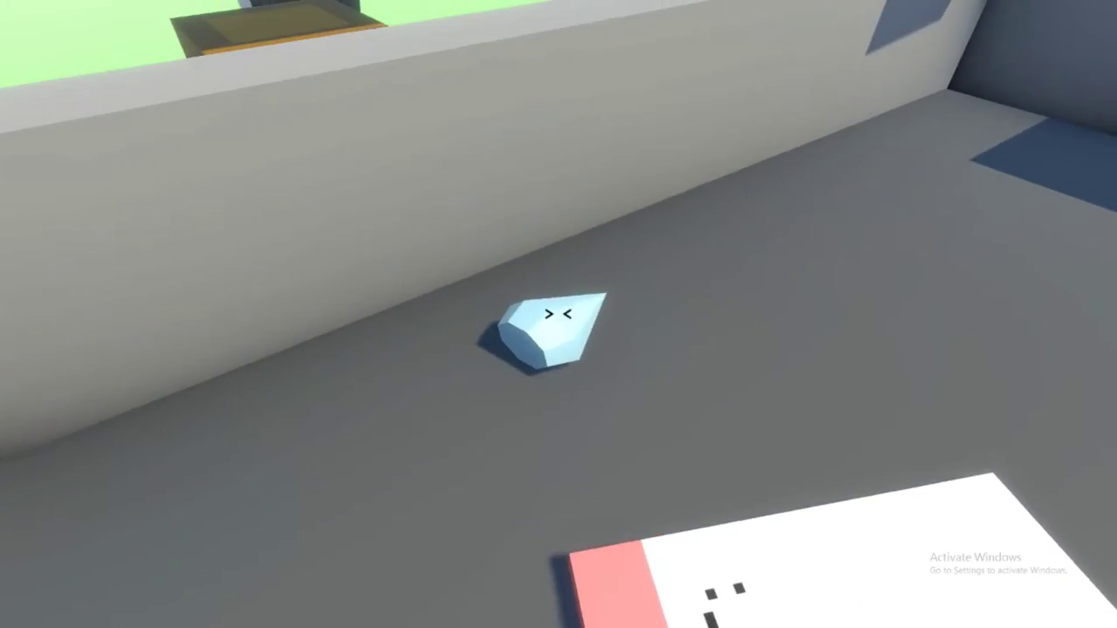
left_click(558, 314)
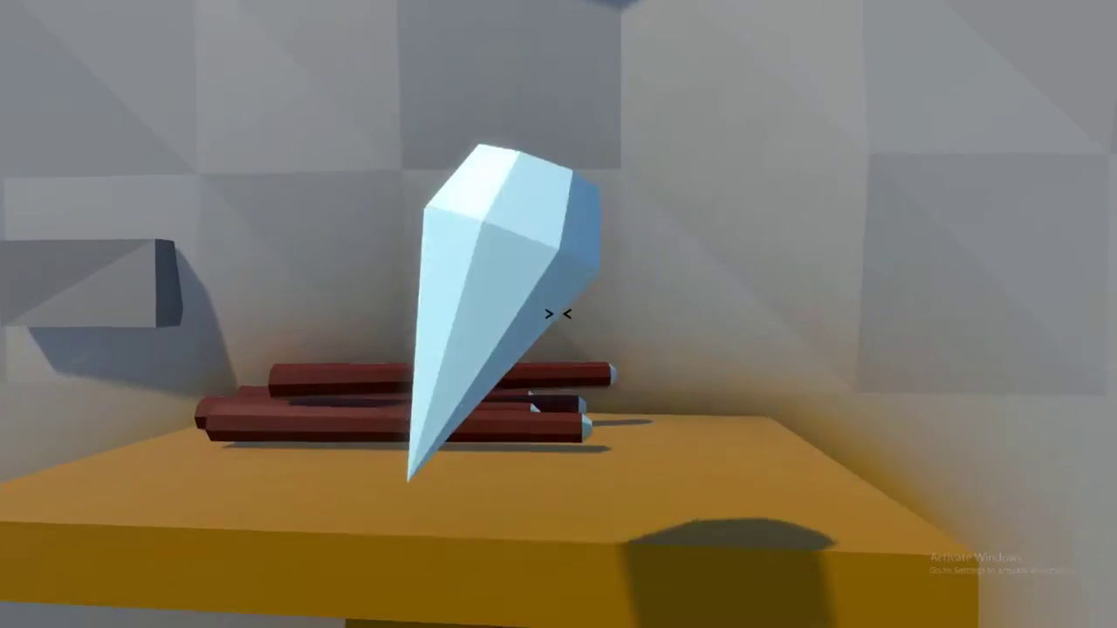
left_click(558, 314)
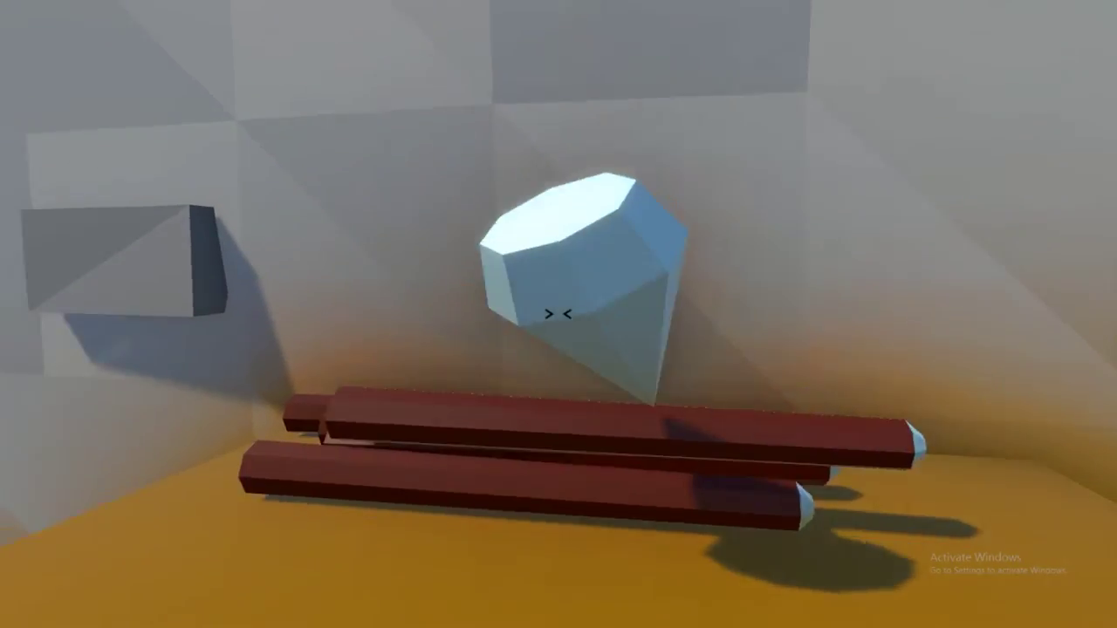
Step: Pick up a stick from the worktable to carry toward the window
left_click(558, 314)
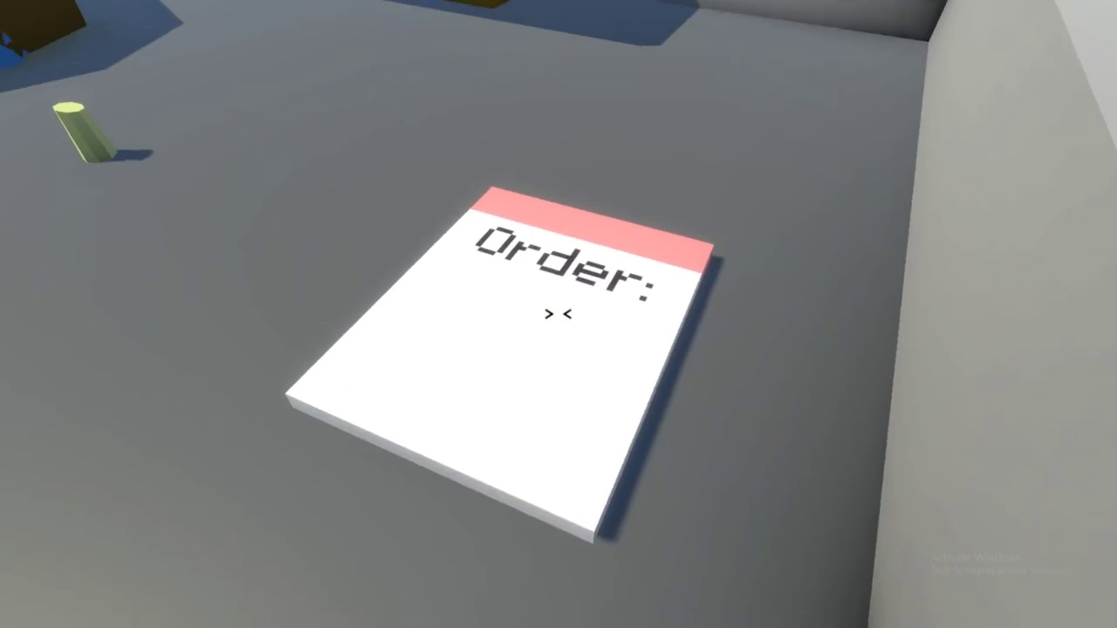
Step: Pick up the order note to hold it out toward Major
left_click(559, 314)
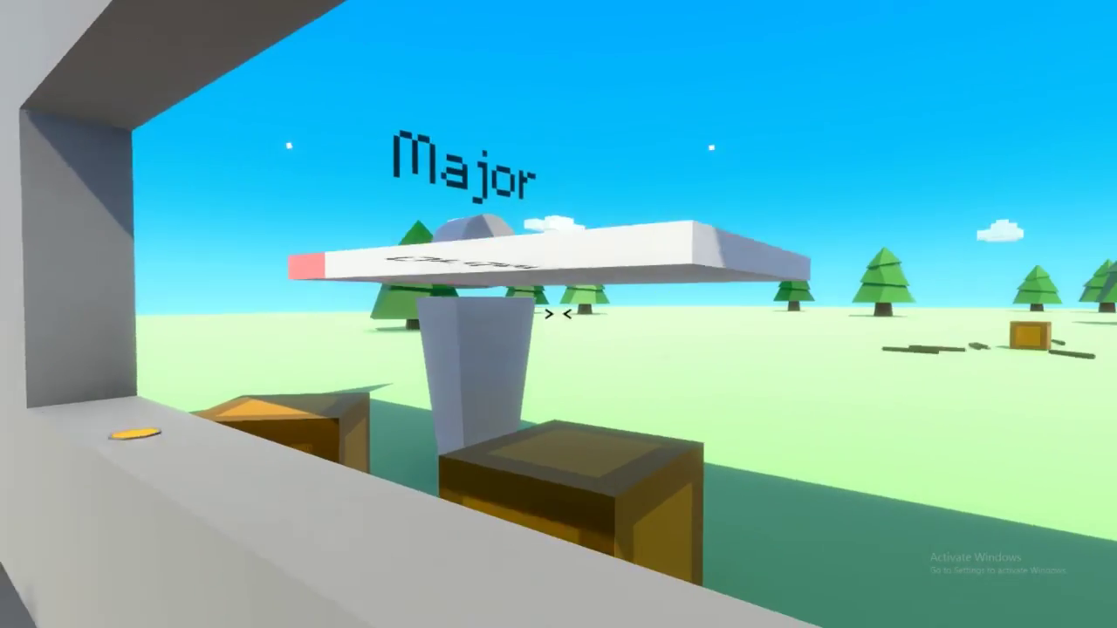